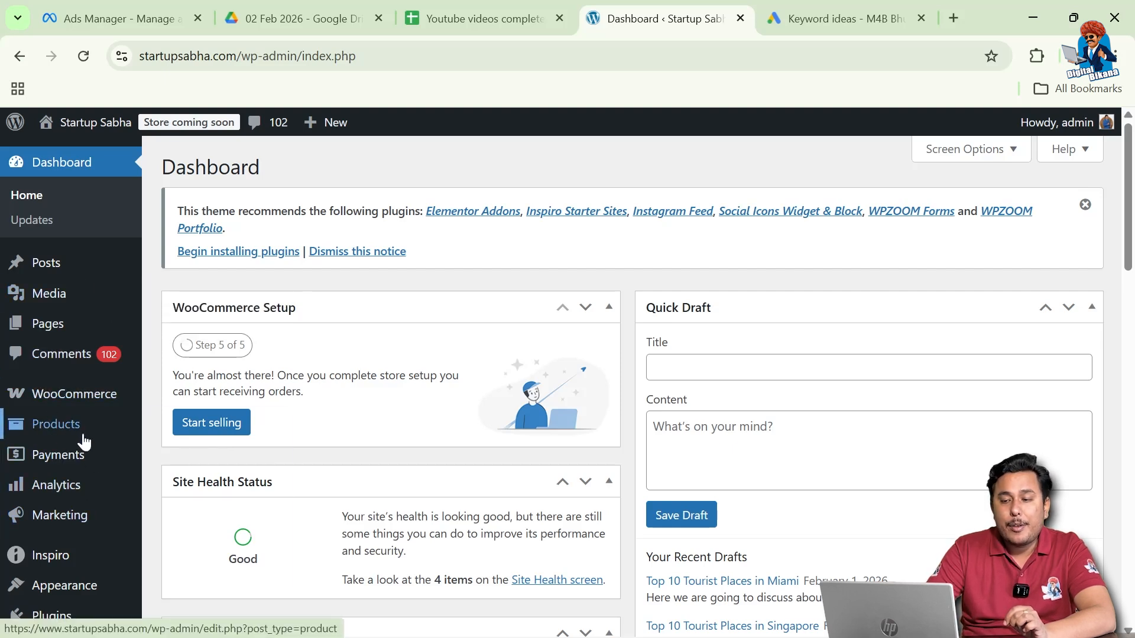
Step: Open the store's product categories page and look over the existing categories and the form for adding a new one
{"action": "mouse_move", "coordinate": [86, 433]}
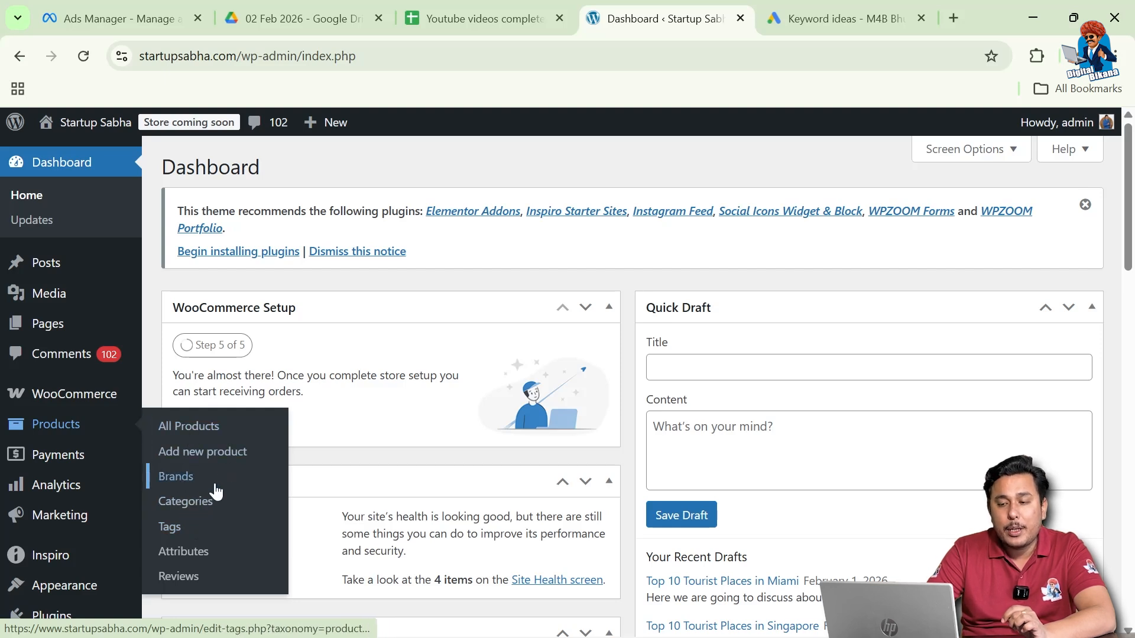
{"action": "left_click", "coordinate": [193, 506]}
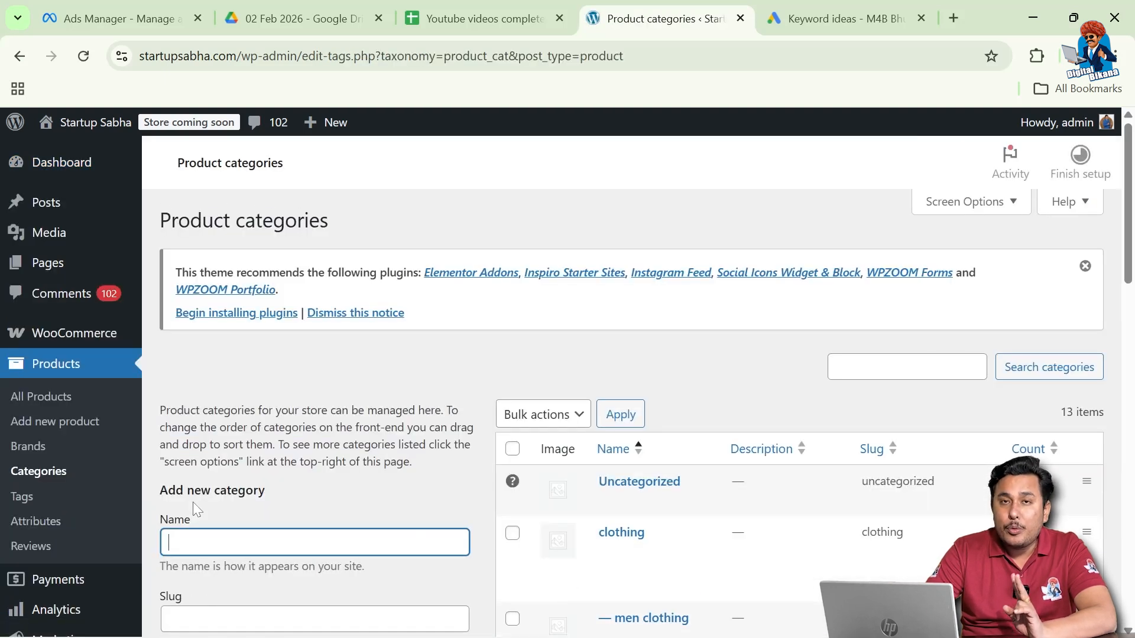
{"action": "scroll", "coordinate": [197, 510], "scroll_direction": "down", "scroll_amount": 1}
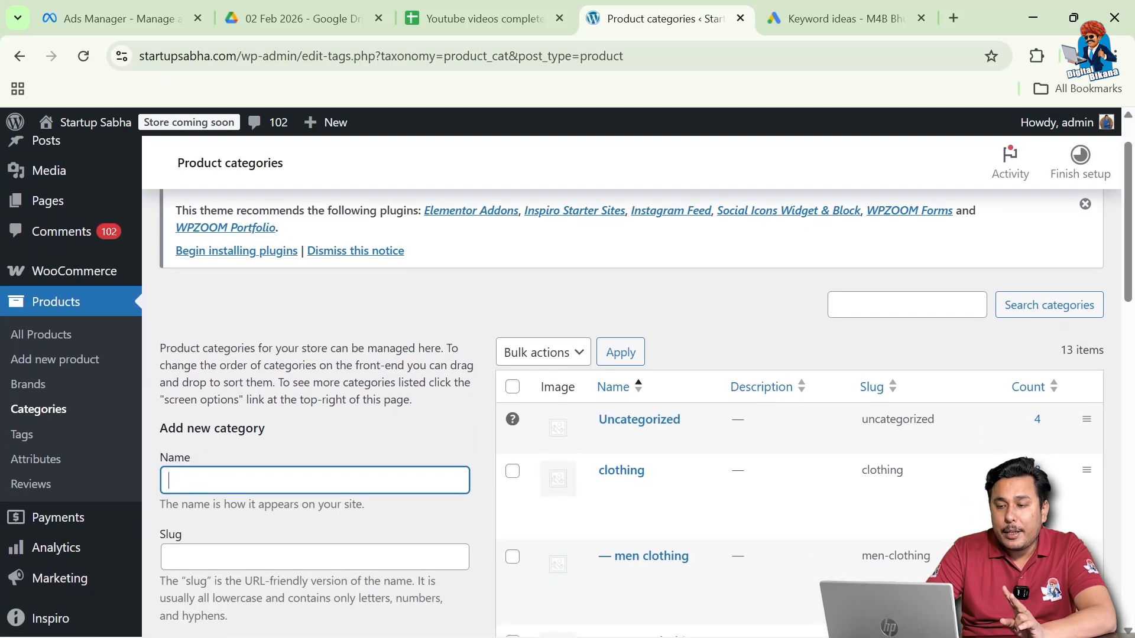
{"action": "scroll", "coordinate": [567, 386], "scroll_direction": "down", "scroll_amount": 1}
{"action": "scroll", "coordinate": [568, 386], "scroll_direction": "down", "scroll_amount": 1}
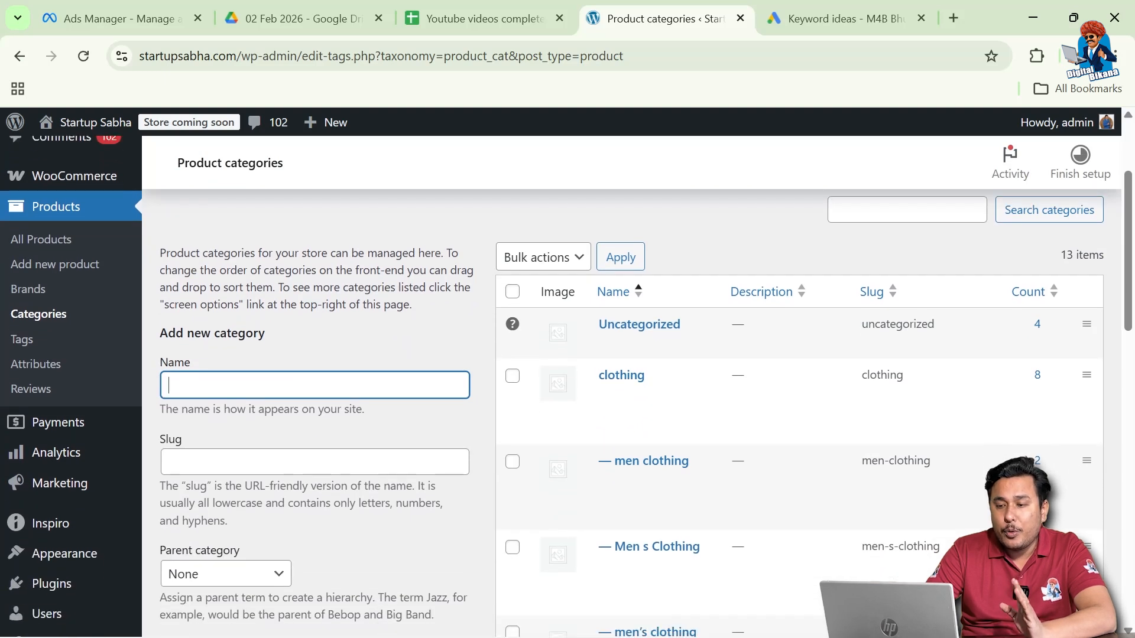
{"action": "scroll", "coordinate": [197, 510], "scroll_direction": "down", "scroll_amount": 1}
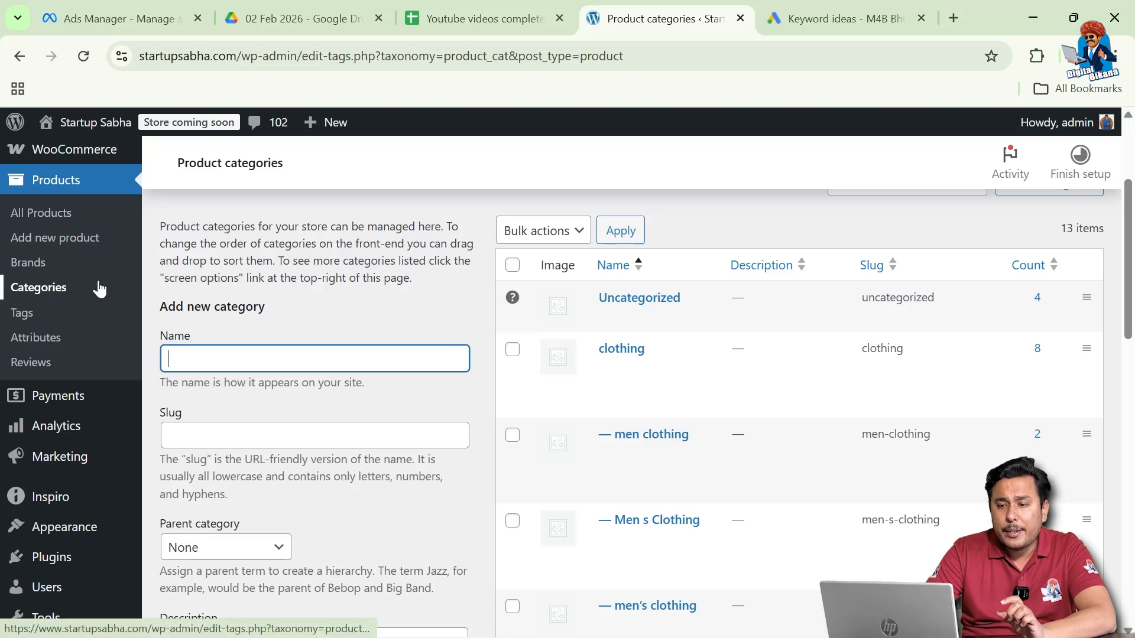
{"action": "scroll", "coordinate": [99, 288], "scroll_direction": "up", "scroll_amount": 1}
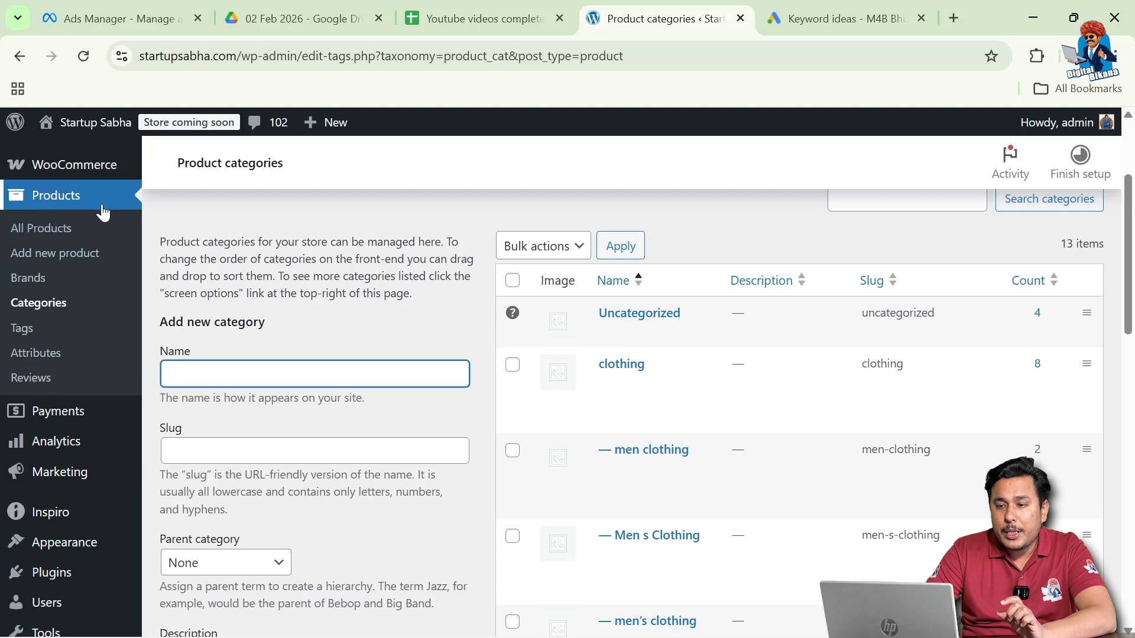
{"action": "scroll", "coordinate": [227, 286], "scroll_direction": "up", "scroll_amount": 1}
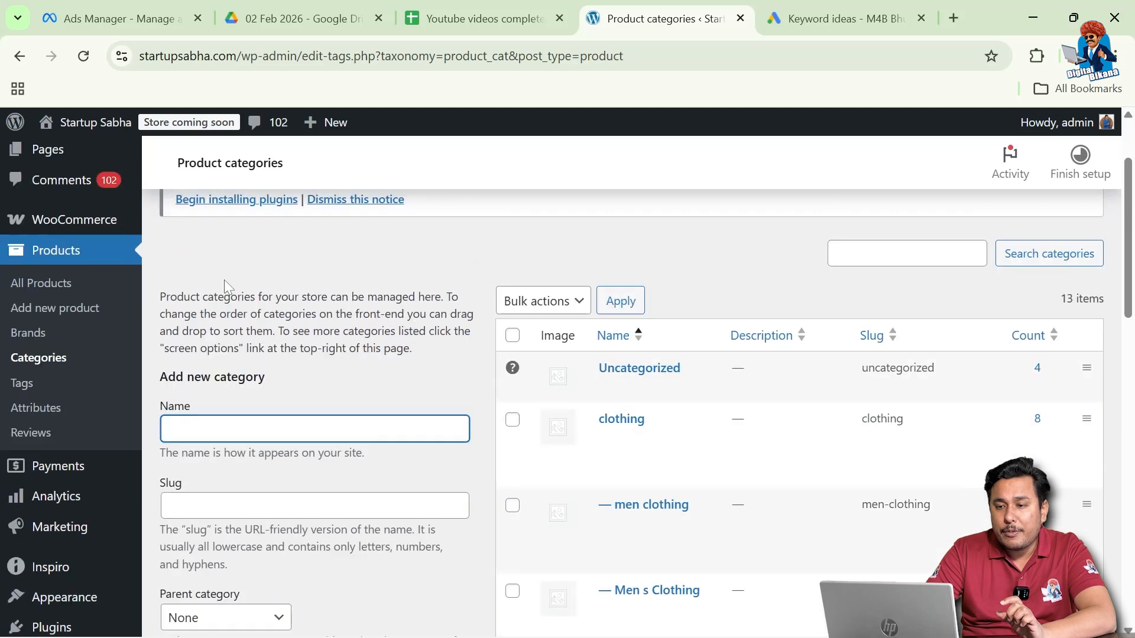
{"action": "scroll", "coordinate": [224, 287], "scroll_direction": "up", "scroll_amount": 1}
{"action": "scroll", "coordinate": [224, 286], "scroll_direction": "down", "scroll_amount": 3}
{"action": "scroll", "coordinate": [225, 287], "scroll_direction": "down", "scroll_amount": 1}
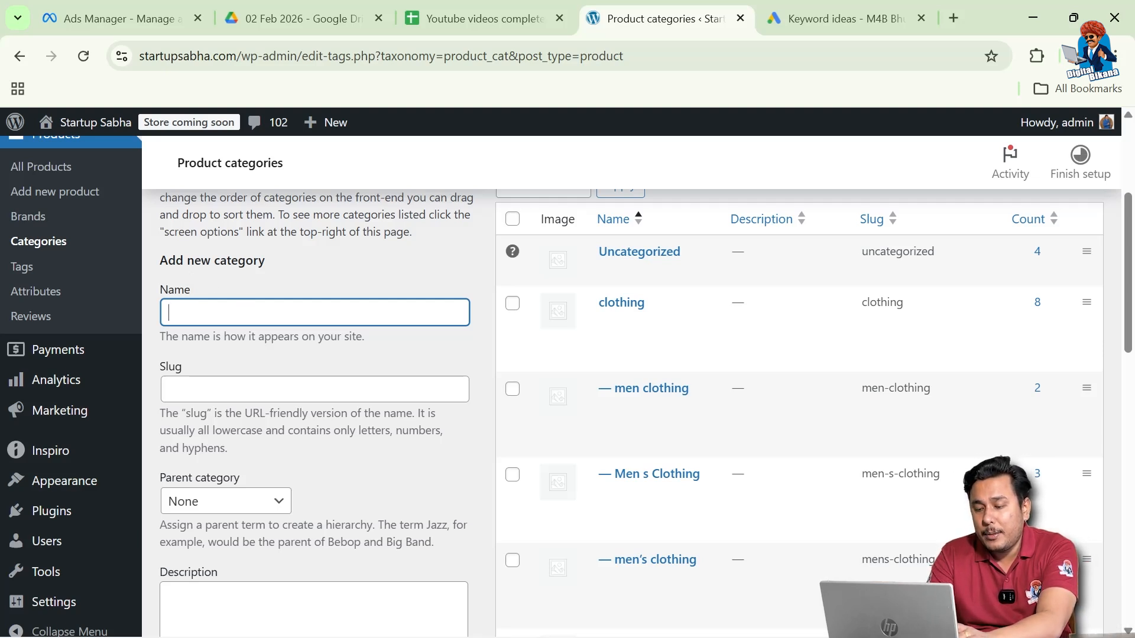
Step: Name the new product category Decorative Items and set its slug to buy-decorative-items-online
{"action": "type", "text": "Decorative Ite"}
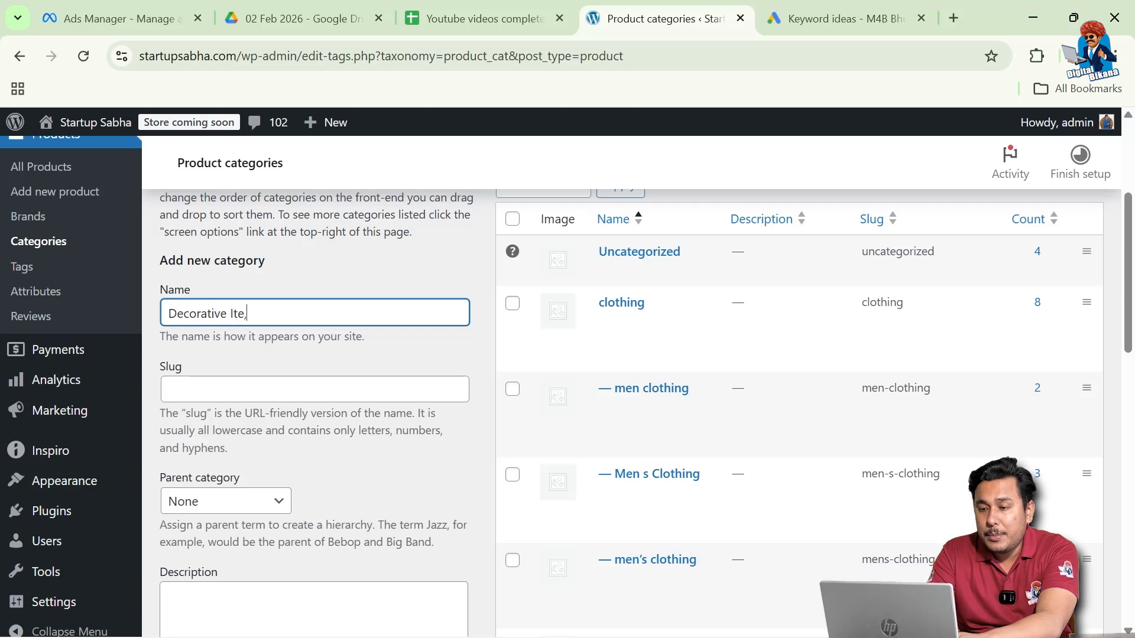
{"action": "type", "text": "ms"}
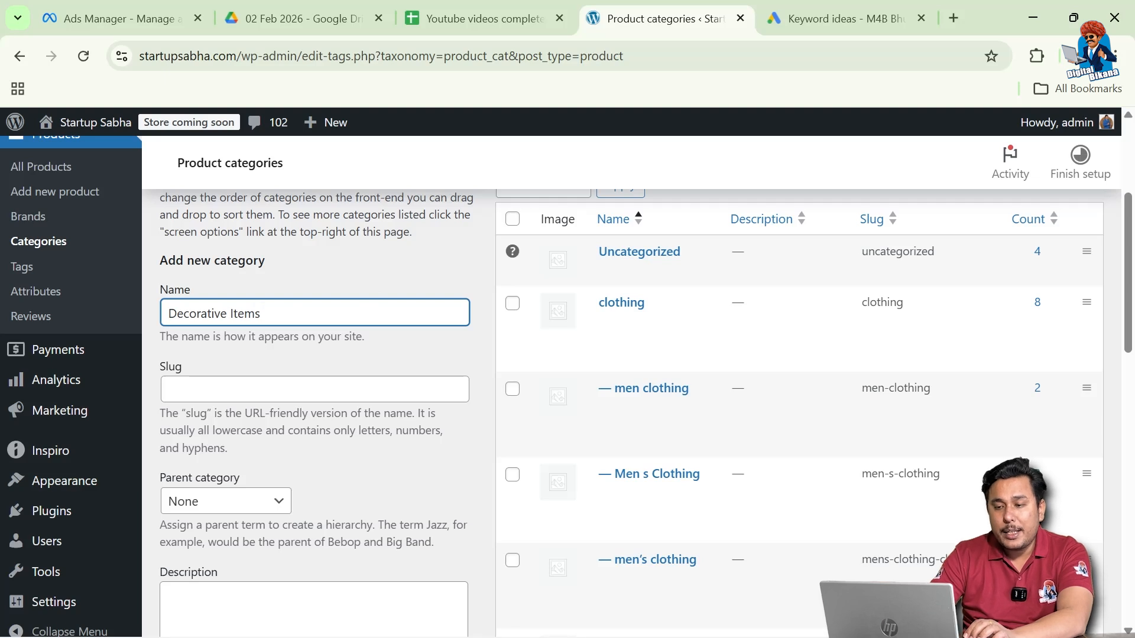
{"action": "left_click", "coordinate": [283, 384]}
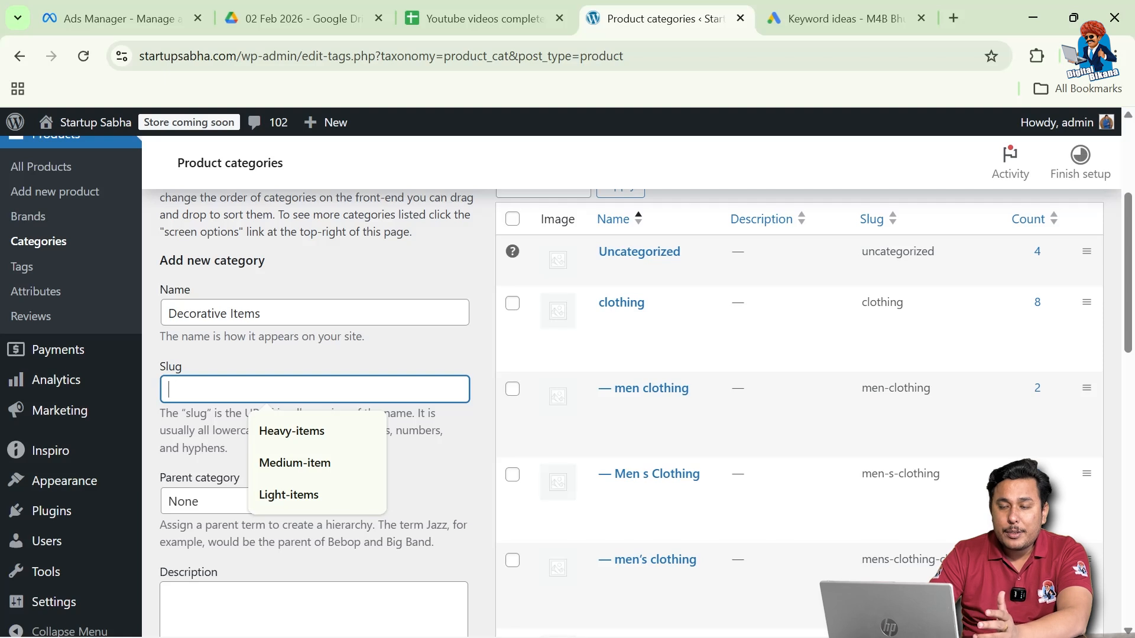
{"action": "type", "text": "Decorativ"}
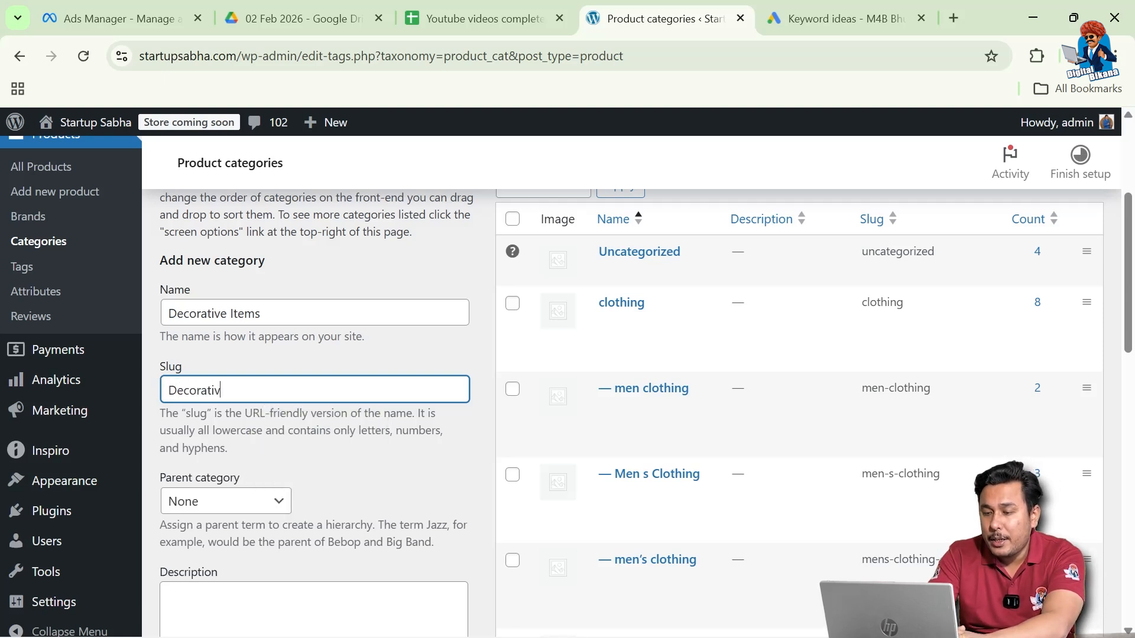
{"action": "type", "text": "e-items"}
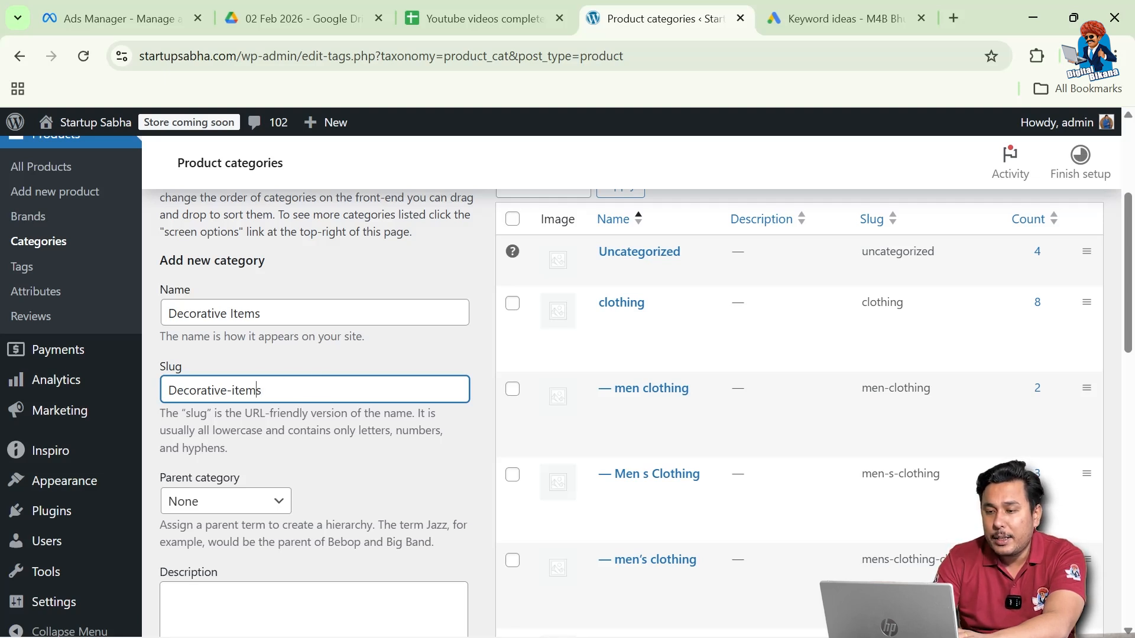
{"action": "type", "text": "buy-"}
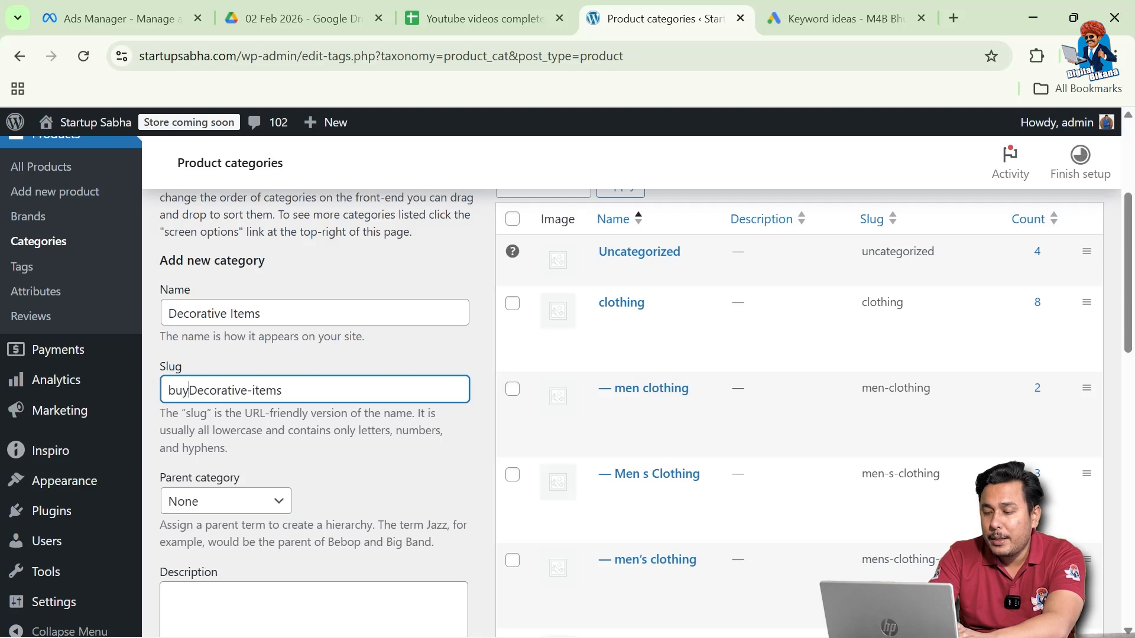
{"action": "key", "text": "Delete"}
{"action": "type", "text": "d"}
{"action": "key", "text": "End"}
{"action": "type", "text": "-online"}
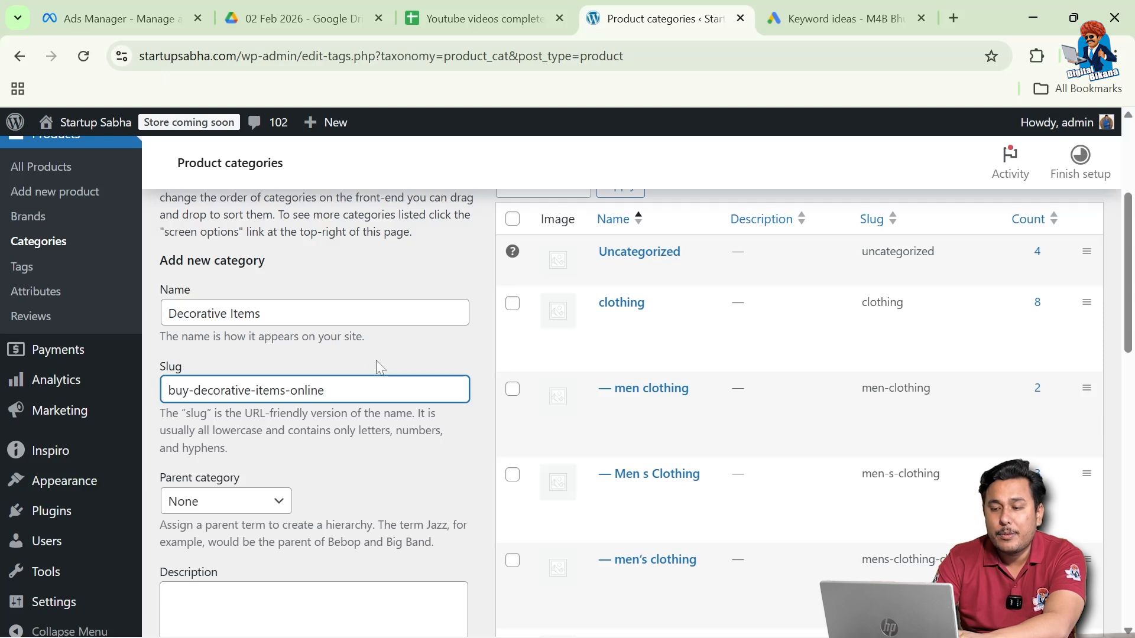
Step: Keep the parent category as None, leave the description empty, and add the Decorative Items category
{"action": "scroll", "coordinate": [379, 369], "scroll_direction": "down", "scroll_amount": 2}
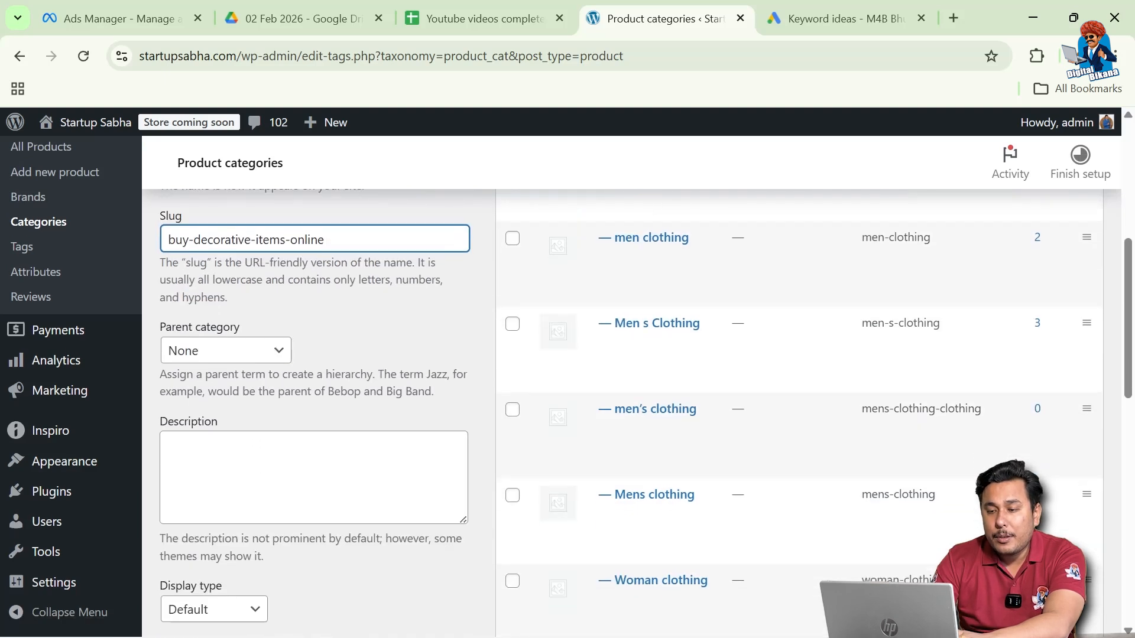
{"action": "left_click", "coordinate": [251, 355]}
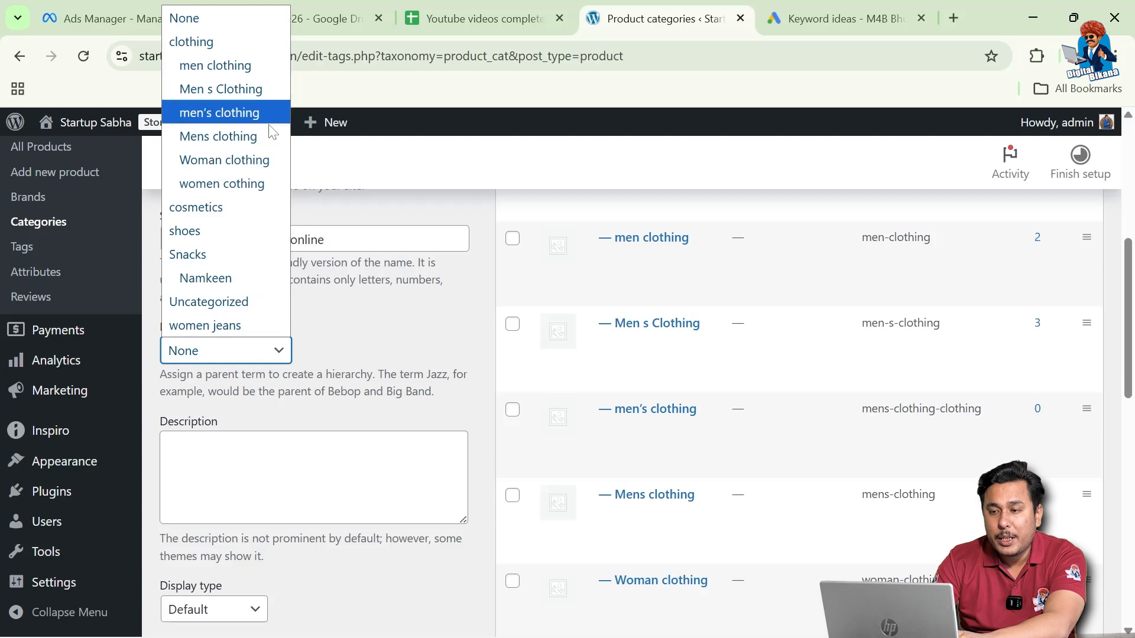
{"action": "left_click", "coordinate": [335, 325]}
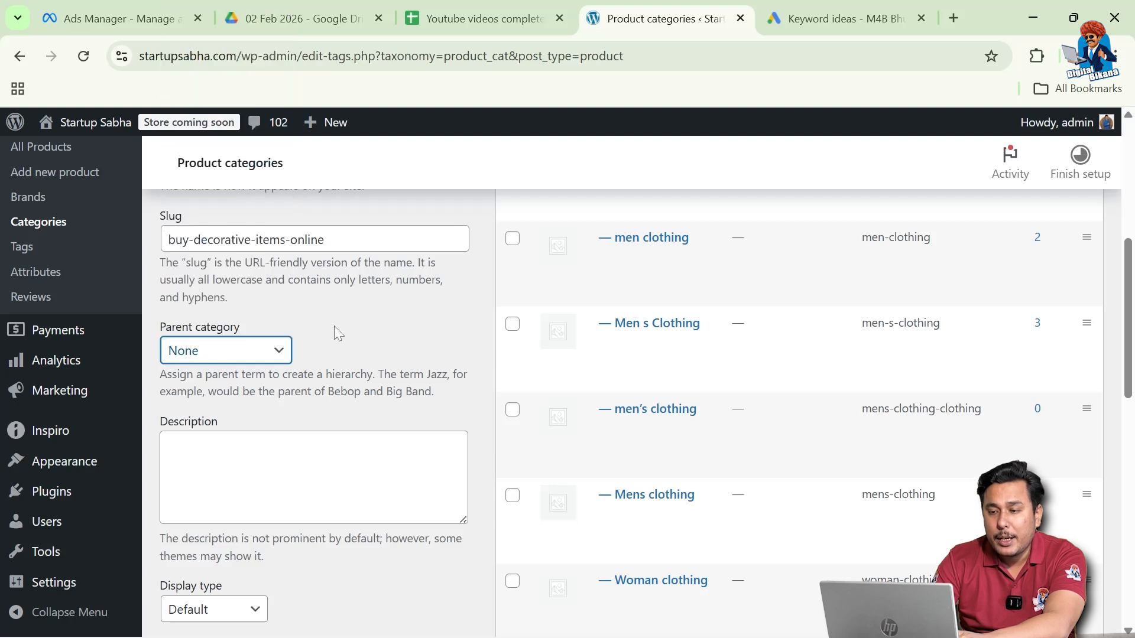
{"action": "scroll", "coordinate": [334, 325], "scroll_direction": "down", "scroll_amount": 2}
{"action": "left_click", "coordinate": [313, 387]}
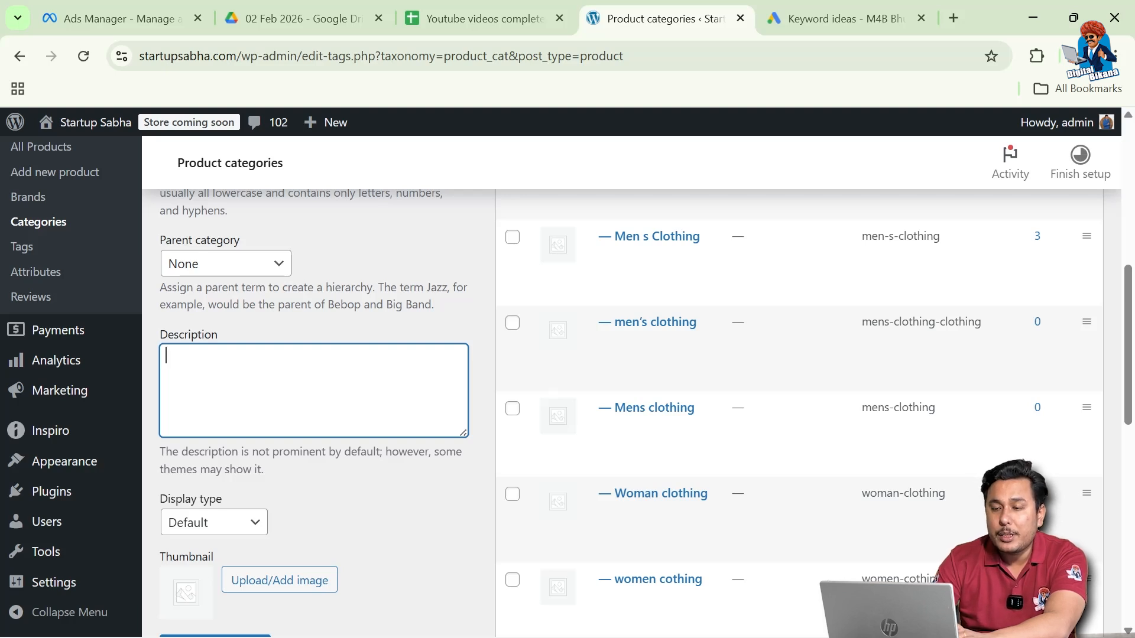
{"action": "scroll", "coordinate": [282, 387], "scroll_direction": "down", "scroll_amount": 2}
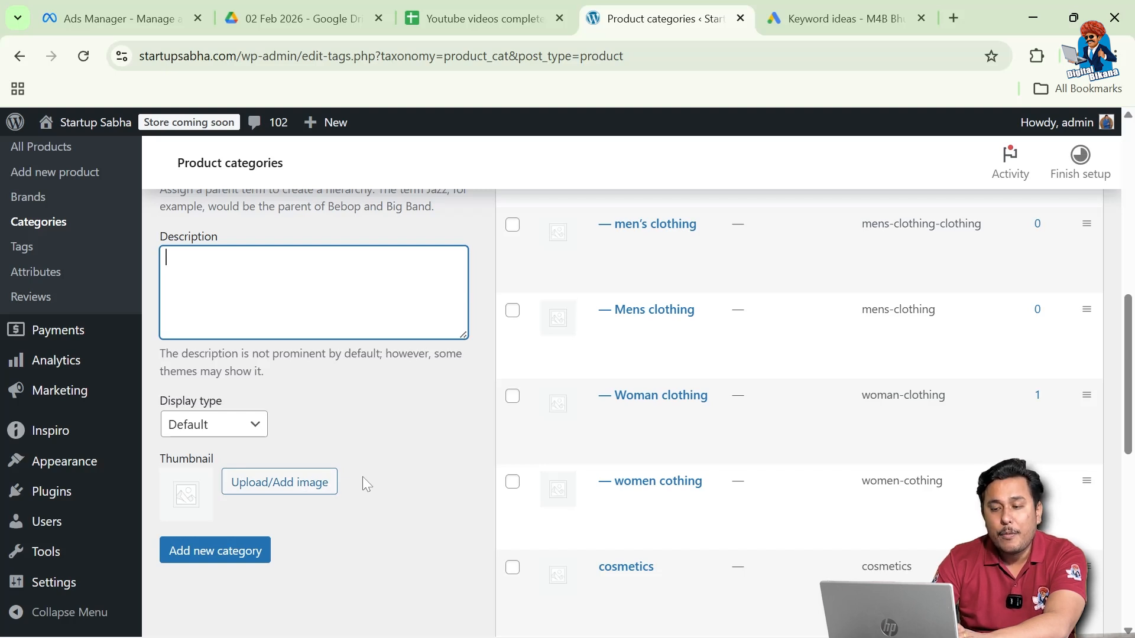
{"action": "left_click", "coordinate": [228, 545]}
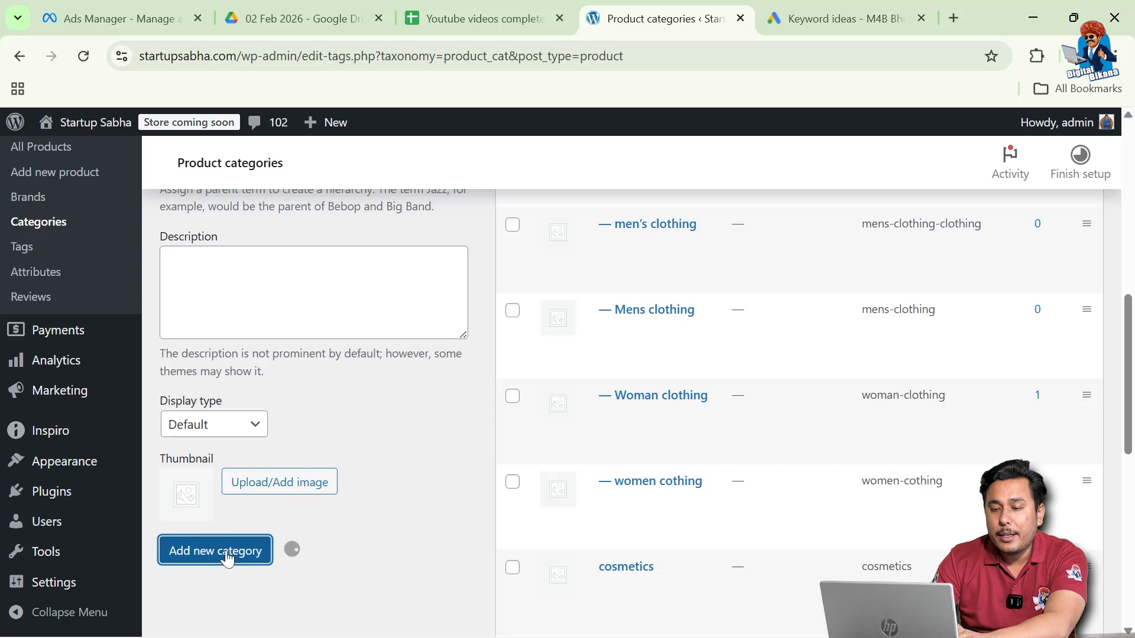
{"action": "scroll", "coordinate": [434, 453], "scroll_direction": "up", "scroll_amount": 5}
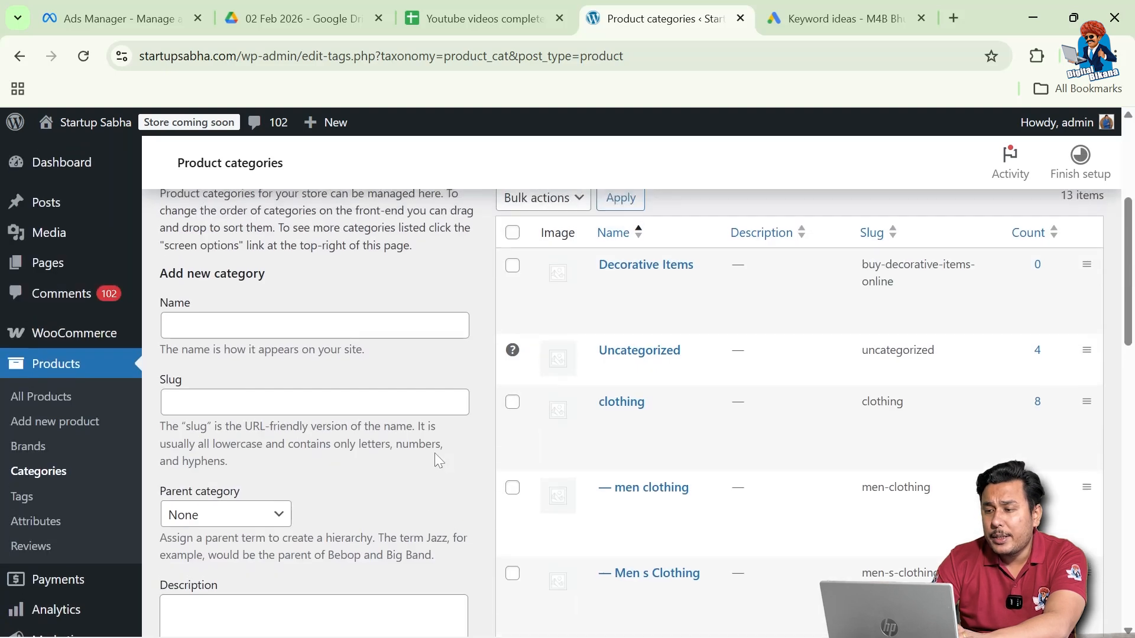
{"action": "mouse_move", "coordinate": [651, 281]}
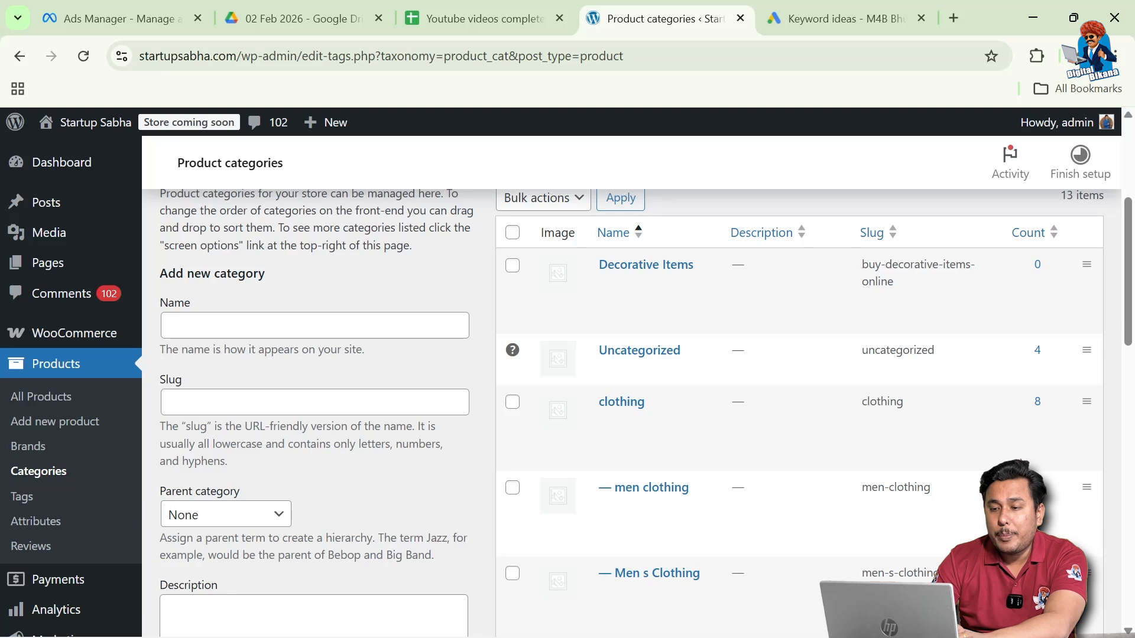
Step: Fill in a second new category with the name Planters and the slug Buy-planters-online
{"action": "scroll", "coordinate": [268, 359], "scroll_direction": "down", "scroll_amount": 1}
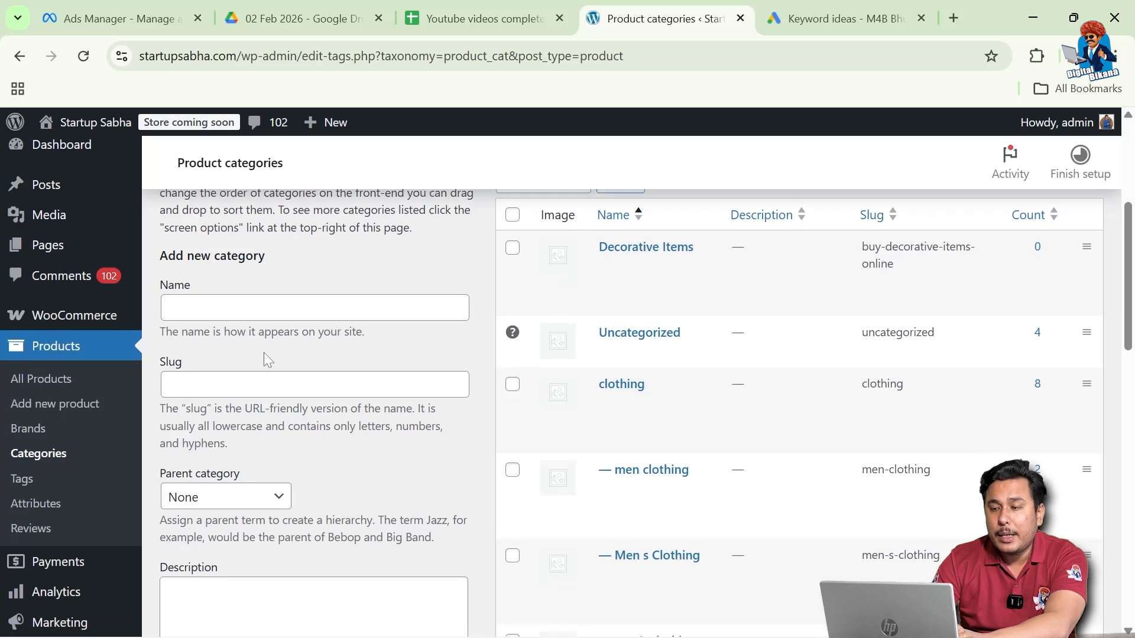
{"action": "scroll", "coordinate": [264, 354], "scroll_direction": "up", "scroll_amount": 1}
{"action": "left_click", "coordinate": [264, 326]}
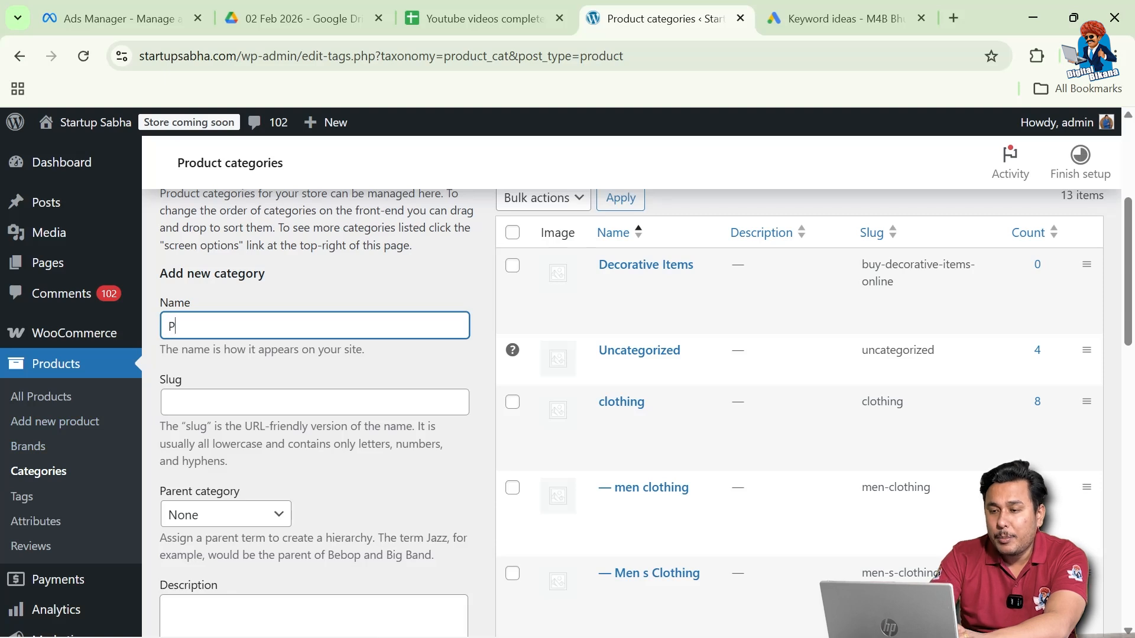
{"action": "type", "text": "lanters"}
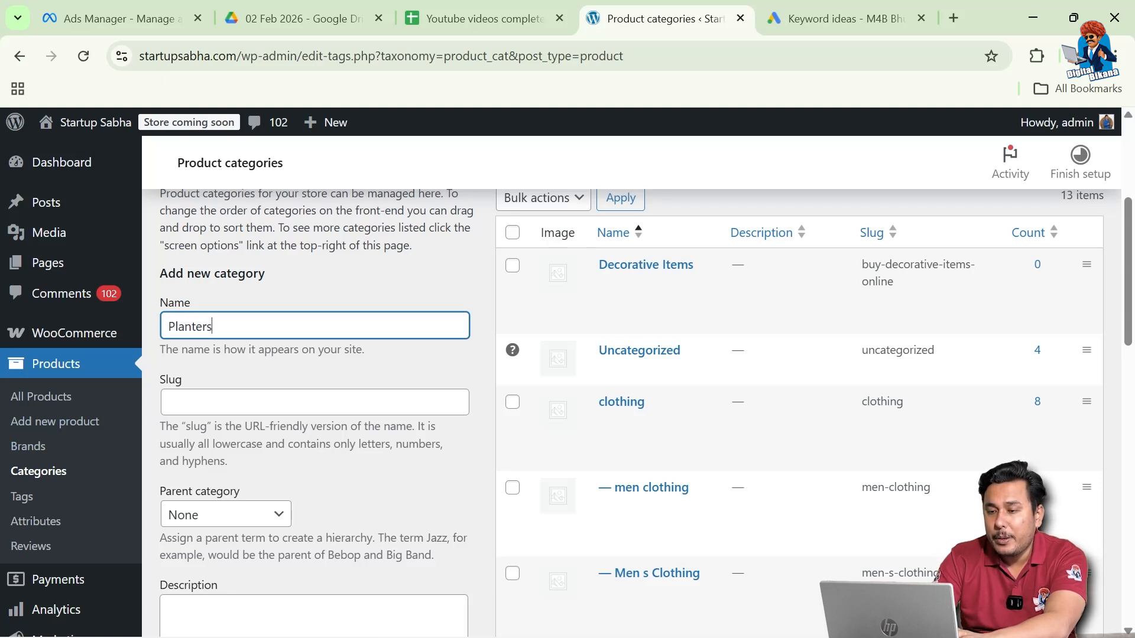
{"action": "left_click", "coordinate": [269, 405]}
{"action": "type", "text": "Buy-planters-online"}
Step: Set Decorative Items as the parent category of Planters and add it as a subcategory
{"action": "scroll", "coordinate": [269, 402], "scroll_direction": "down", "scroll_amount": 2}
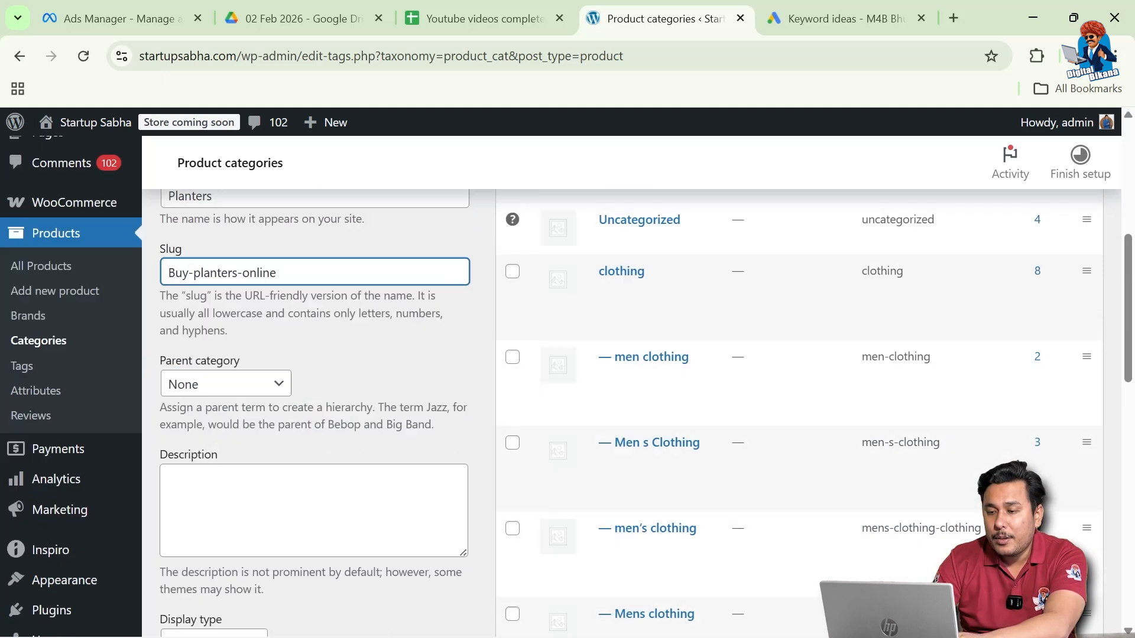
{"action": "left_click", "coordinate": [266, 390]}
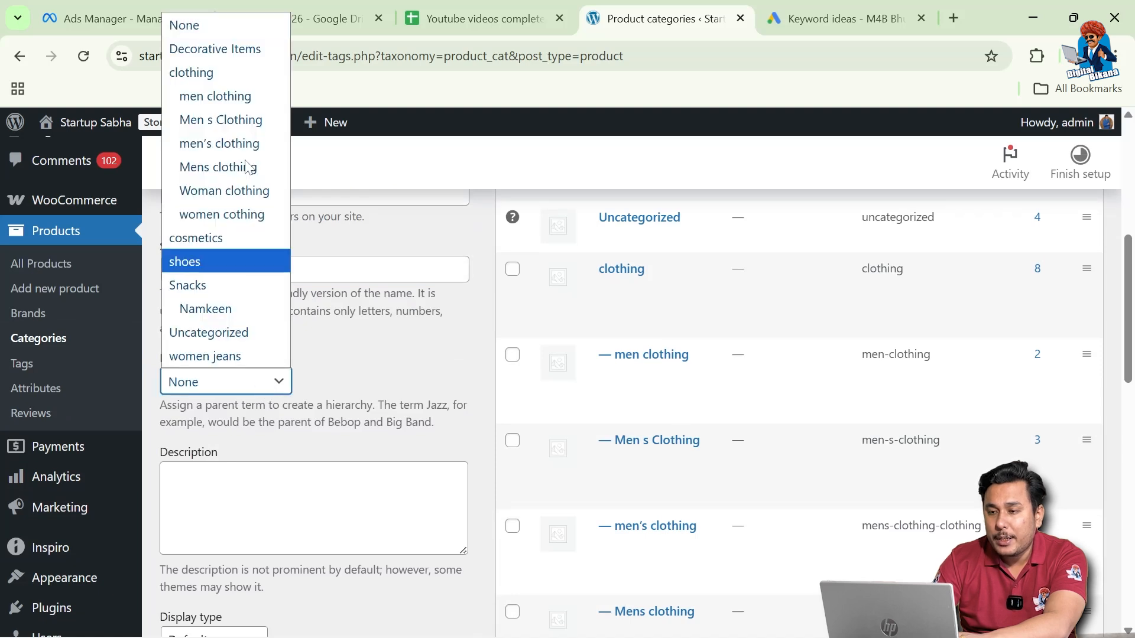
{"action": "left_click", "coordinate": [236, 48]}
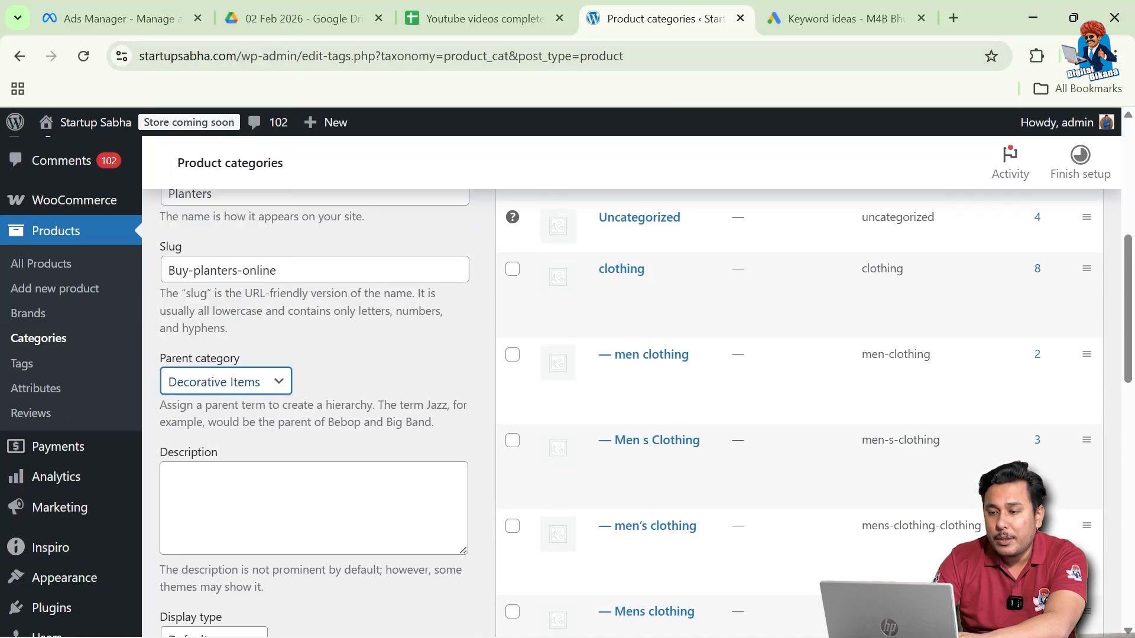
{"action": "scroll", "coordinate": [288, 401], "scroll_direction": "down", "scroll_amount": 1}
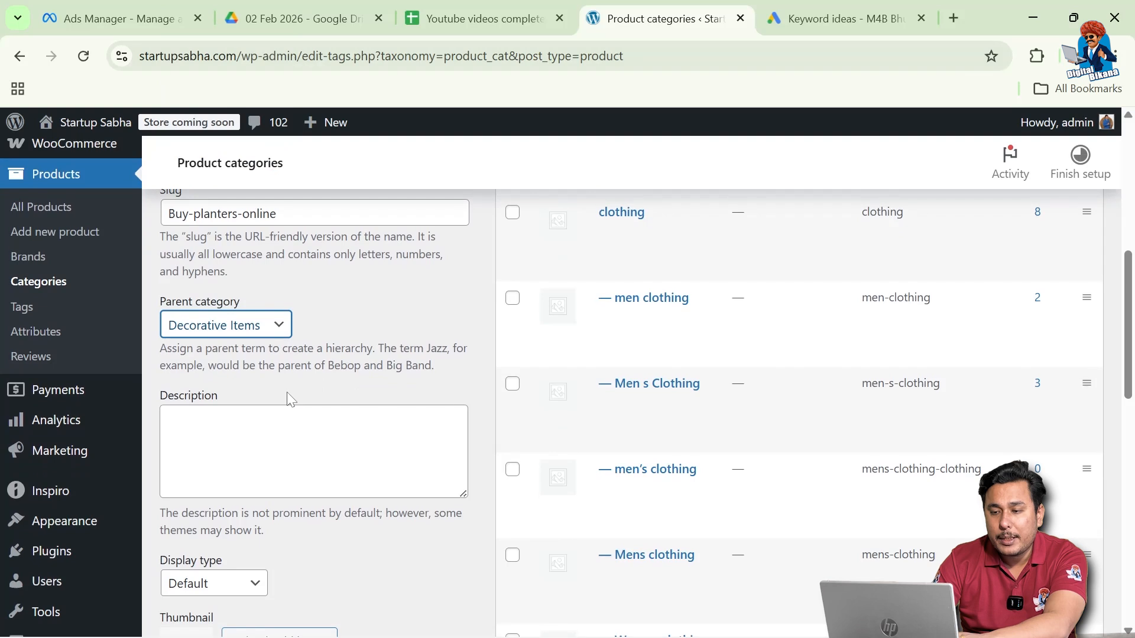
{"action": "scroll", "coordinate": [289, 400], "scroll_direction": "down", "scroll_amount": 1}
{"action": "scroll", "coordinate": [289, 408], "scroll_direction": "down", "scroll_amount": 3}
{"action": "left_click", "coordinate": [228, 556]}
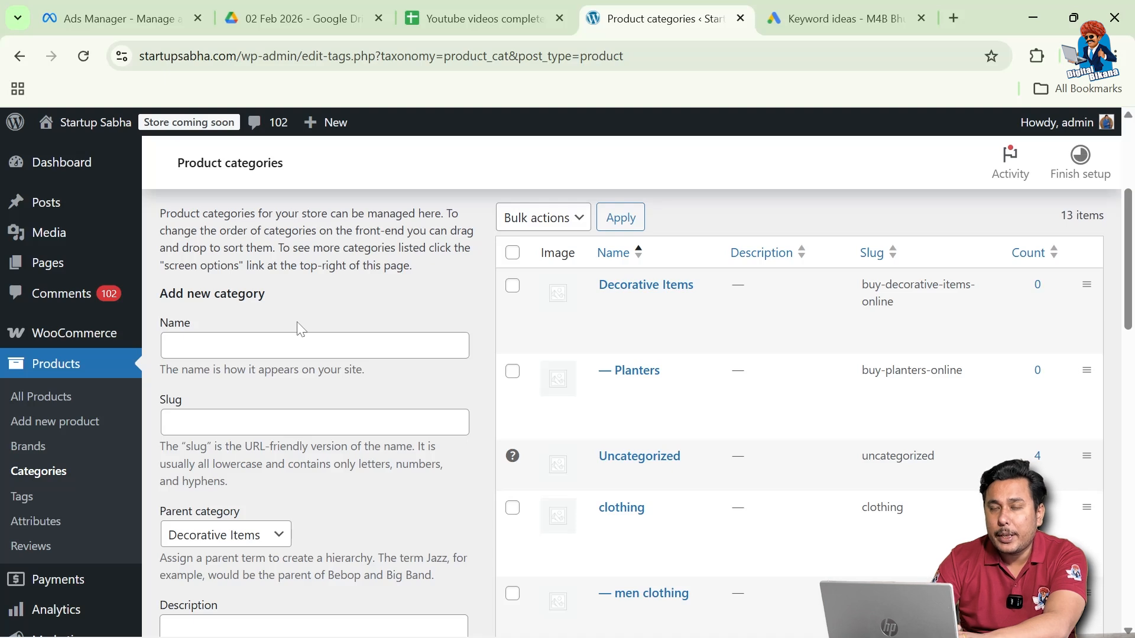
Step: Start a new product in the store and name it Slippers for Bathroom
{"action": "scroll", "coordinate": [300, 329], "scroll_direction": "up", "scroll_amount": 2}
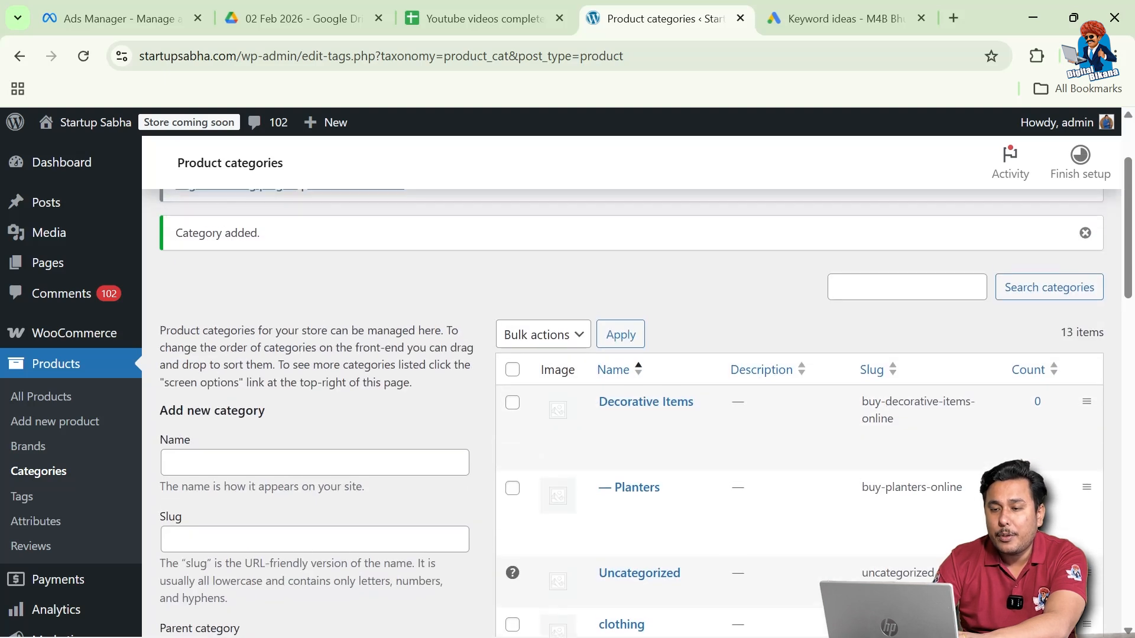
{"action": "scroll", "coordinate": [252, 298], "scroll_direction": "up", "scroll_amount": 2}
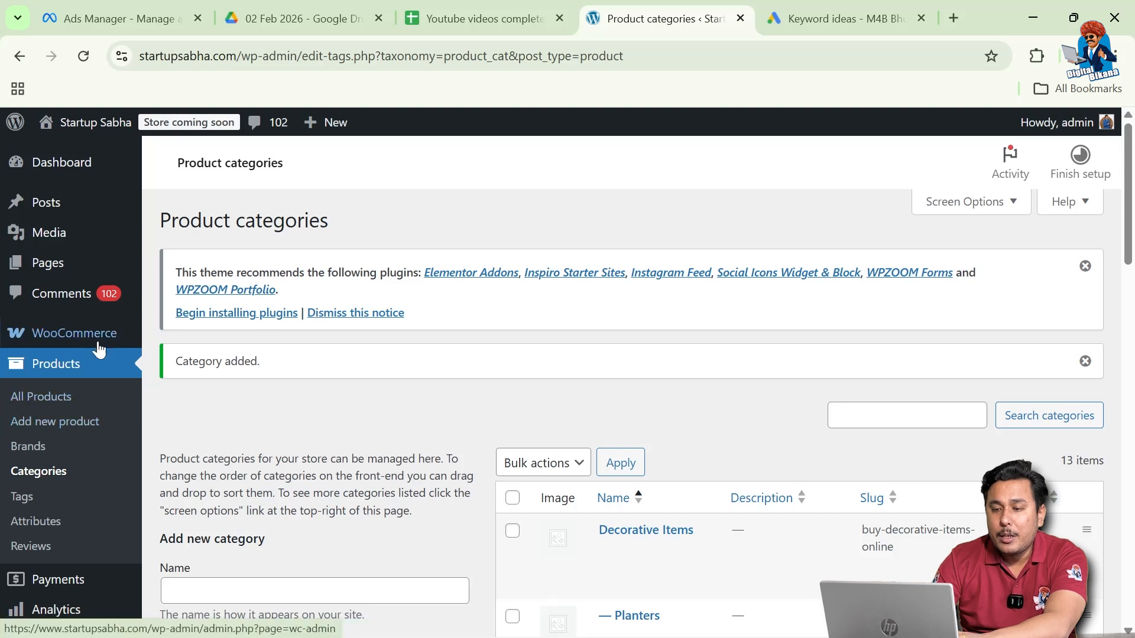
{"action": "left_click", "coordinate": [62, 168]}
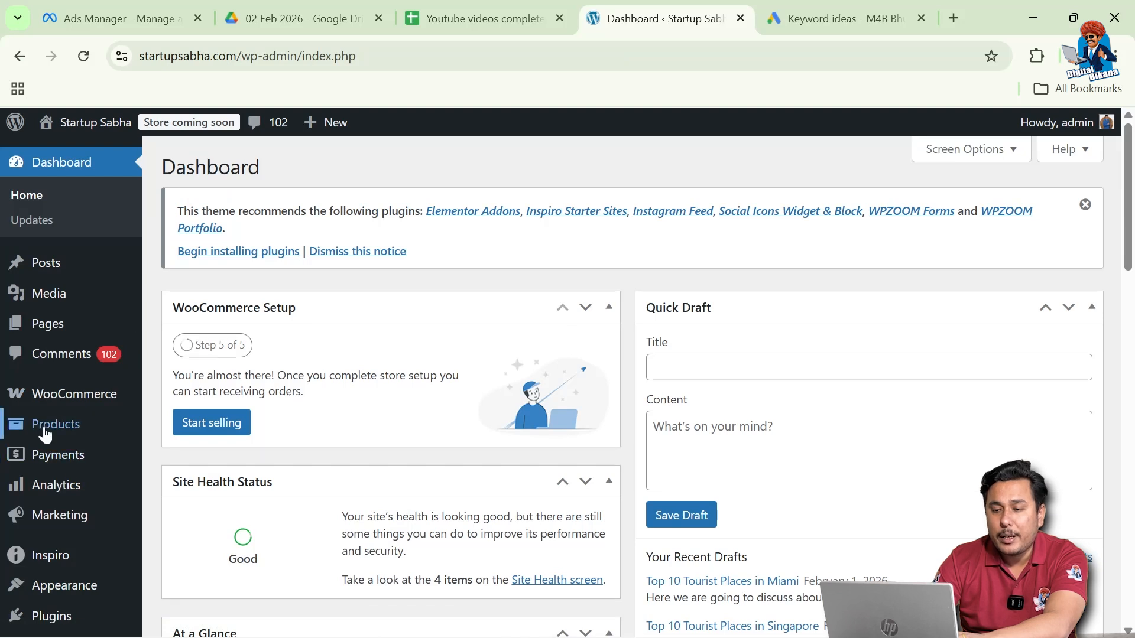
{"action": "mouse_move", "coordinate": [63, 435]}
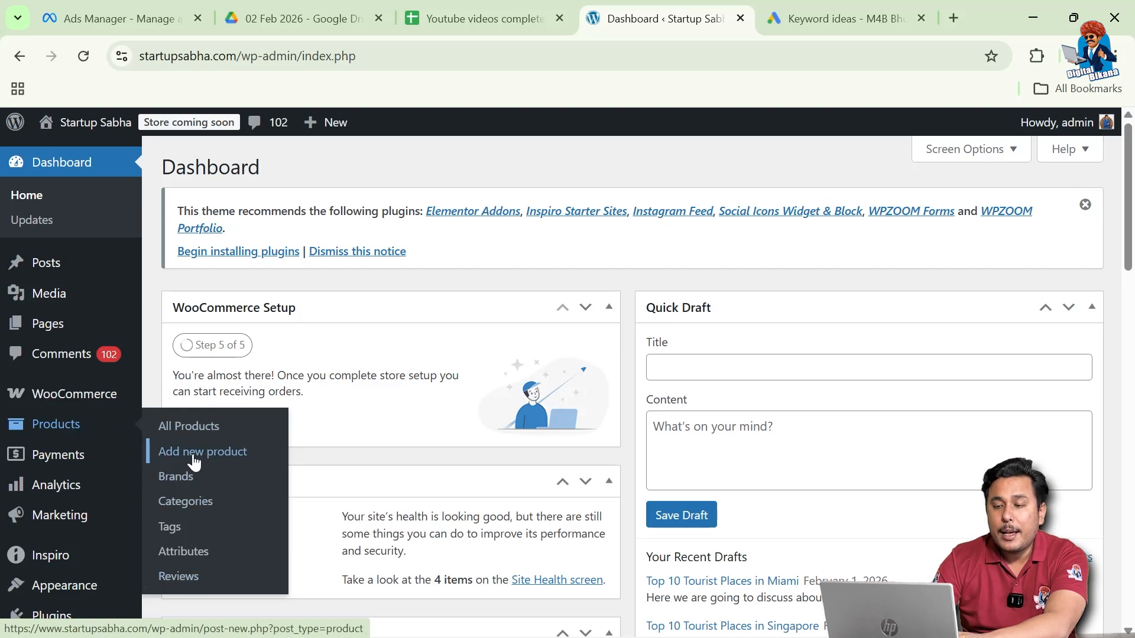
{"action": "left_click", "coordinate": [221, 459]}
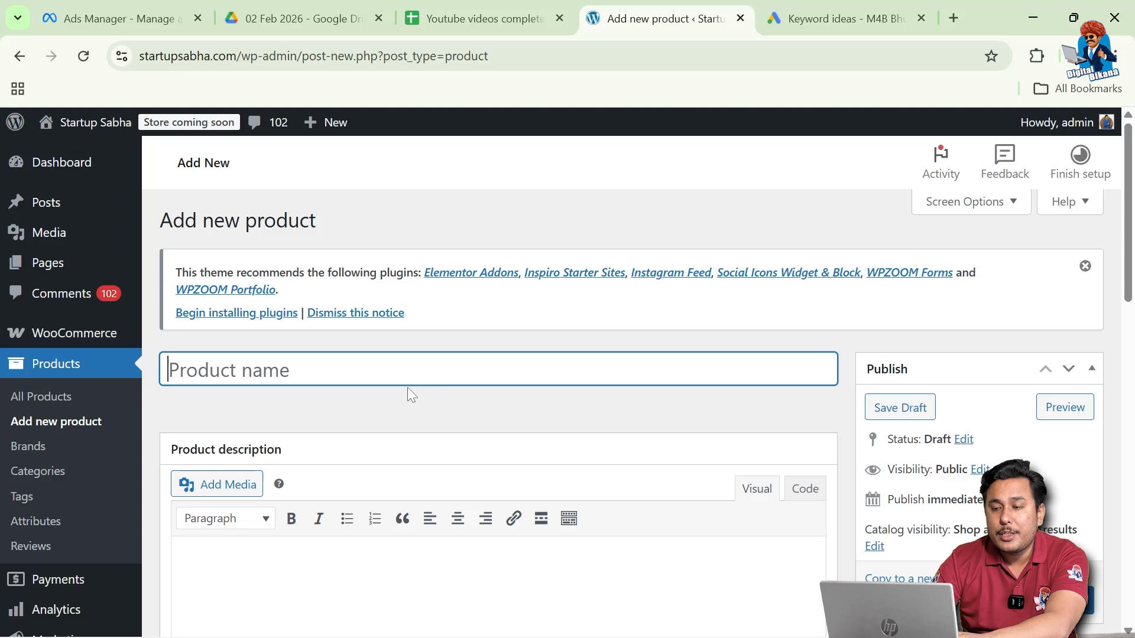
{"action": "scroll", "coordinate": [324, 372], "scroll_direction": "down", "scroll_amount": 1}
{"action": "type", "text": "Sli"}
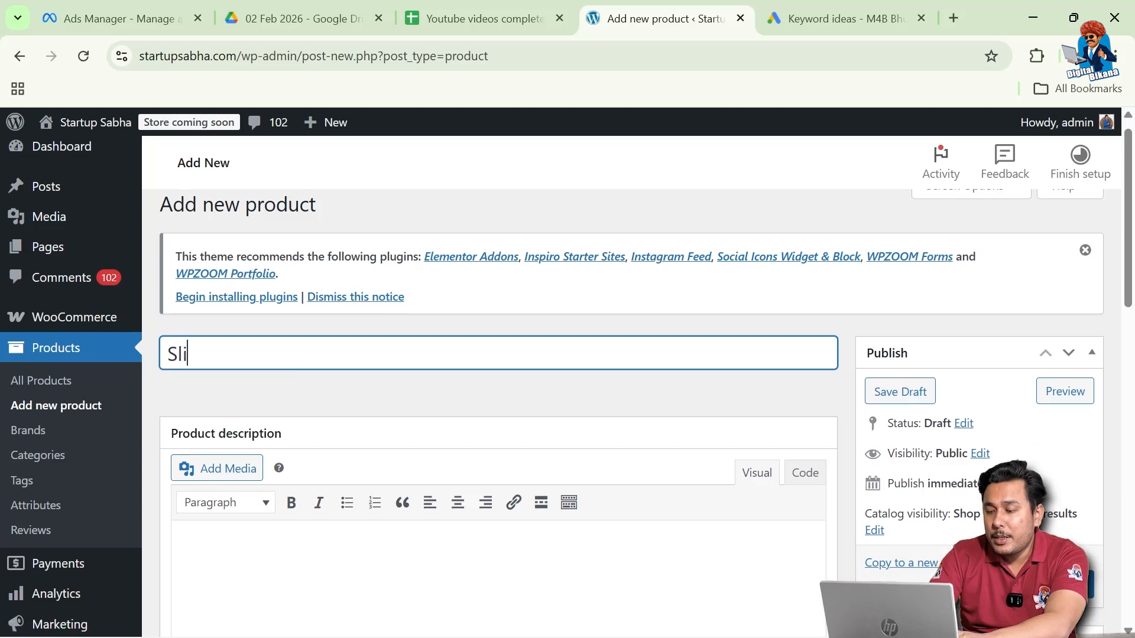
{"action": "type", "text": "ppers for Bathroom"}
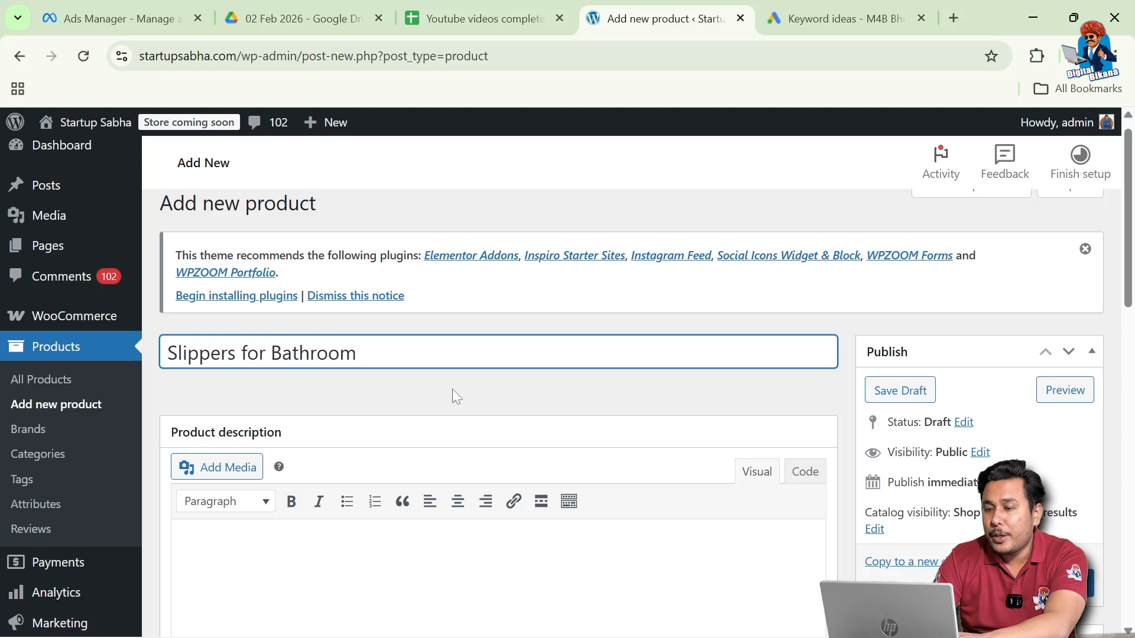
Step: Create a new top-level product category named Footwear from within the product editor and assign it to the product
{"action": "scroll", "coordinate": [449, 394], "scroll_direction": "down", "scroll_amount": 4}
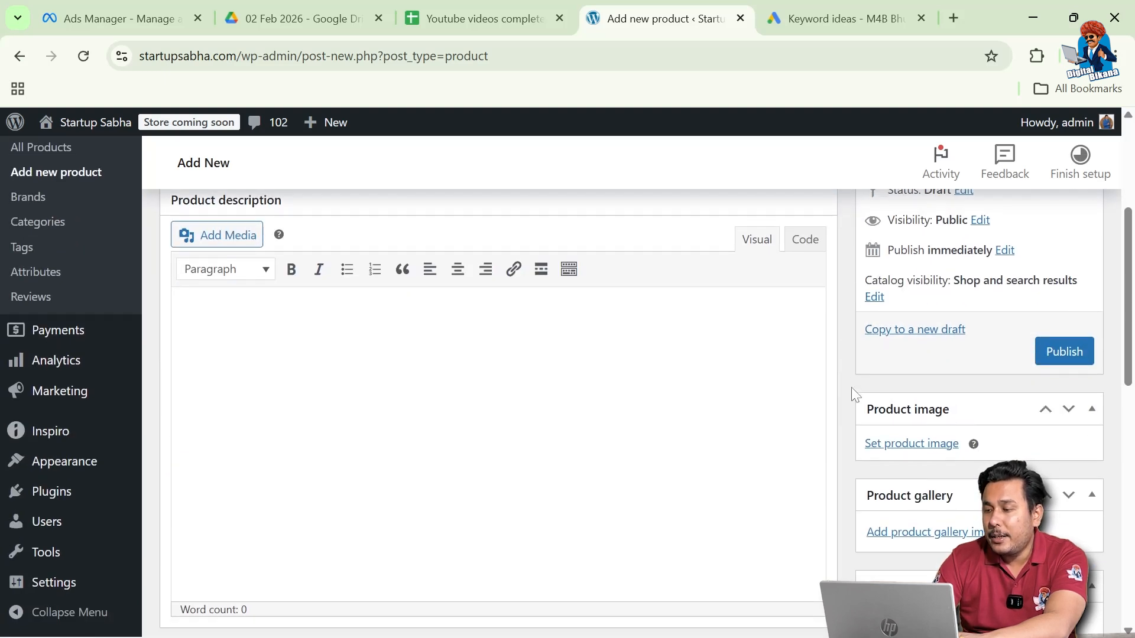
{"action": "scroll", "coordinate": [851, 388], "scroll_direction": "down", "scroll_amount": 1}
{"action": "scroll", "coordinate": [851, 388], "scroll_direction": "down", "scroll_amount": 5}
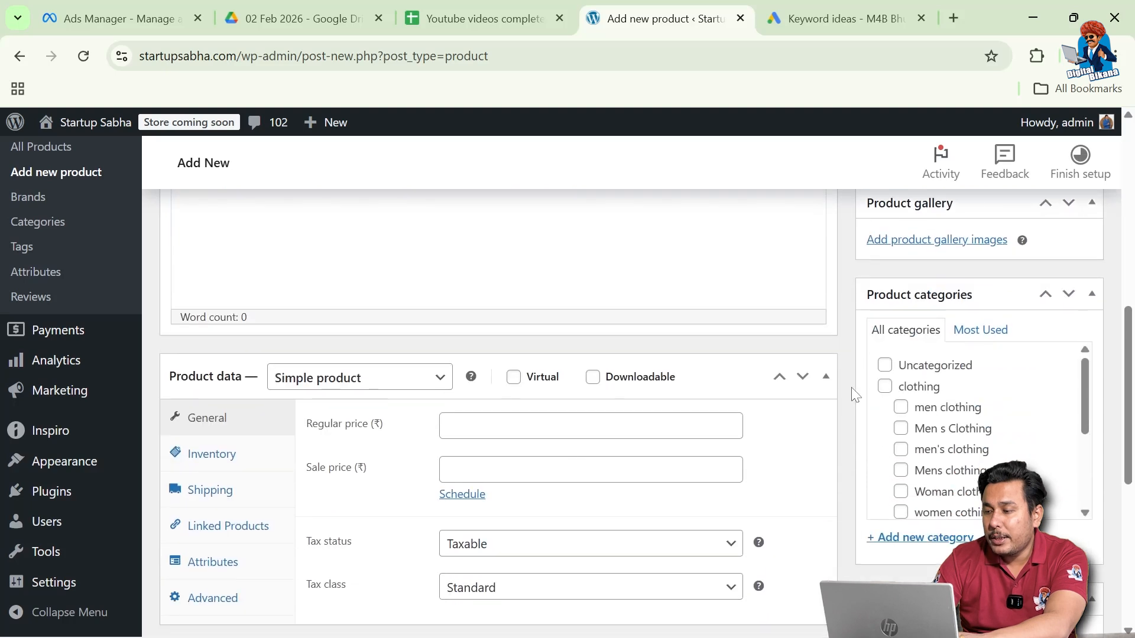
{"action": "scroll", "coordinate": [855, 396], "scroll_direction": "up", "scroll_amount": 1}
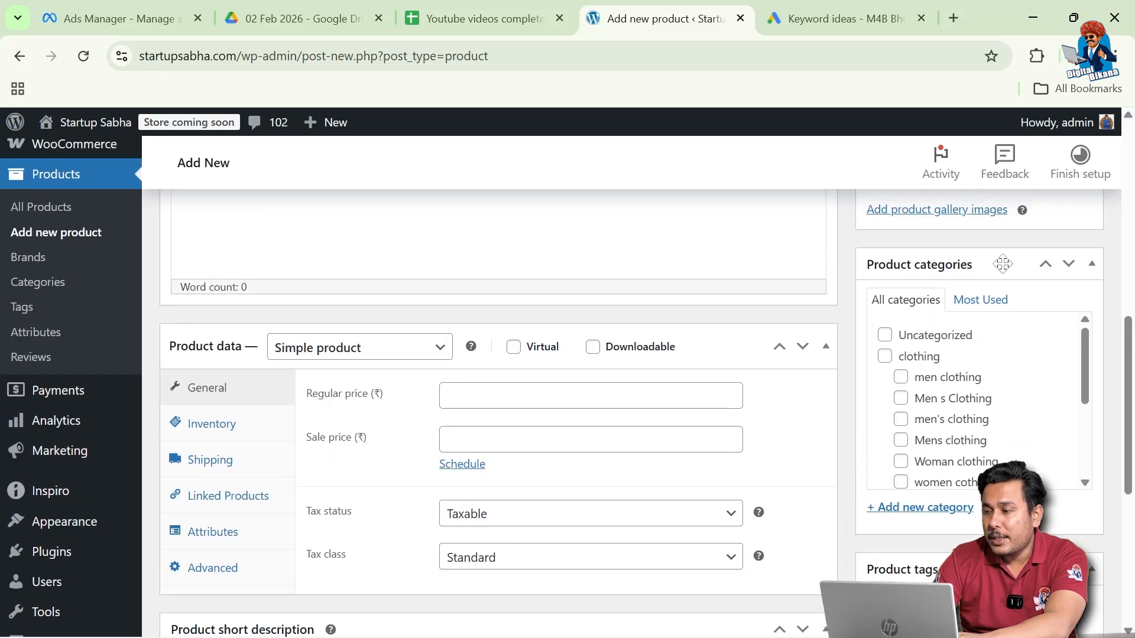
{"action": "scroll", "coordinate": [949, 452], "scroll_direction": "down", "scroll_amount": 3}
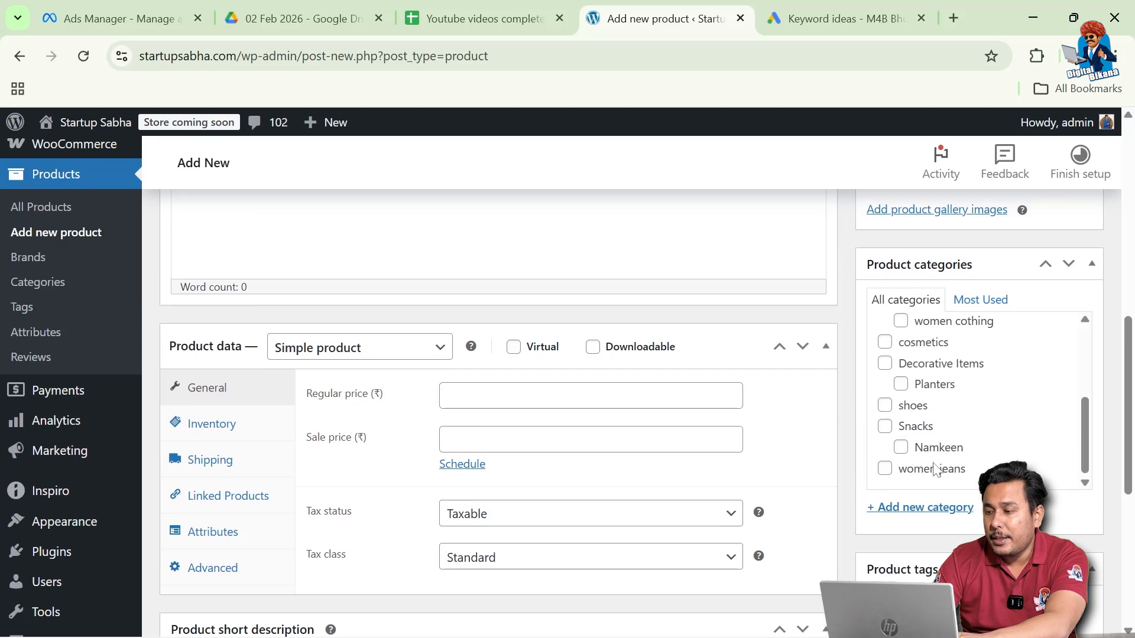
{"action": "left_click", "coordinate": [924, 512]}
{"action": "scroll", "coordinate": [945, 485], "scroll_direction": "down", "scroll_amount": 2}
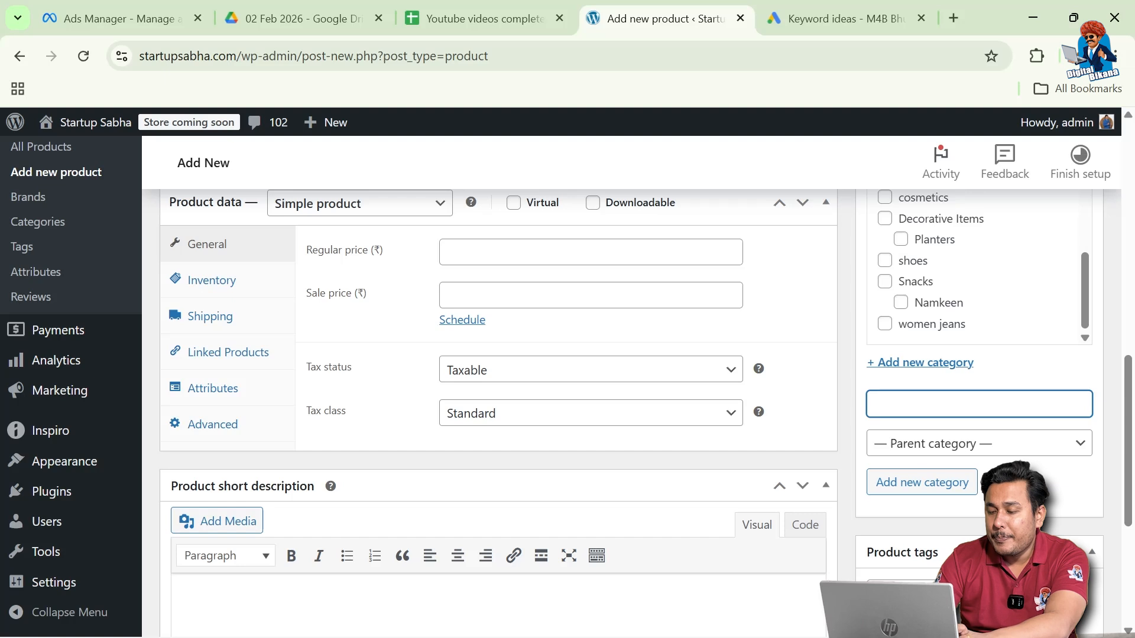
{"action": "type", "text": "Footwear"}
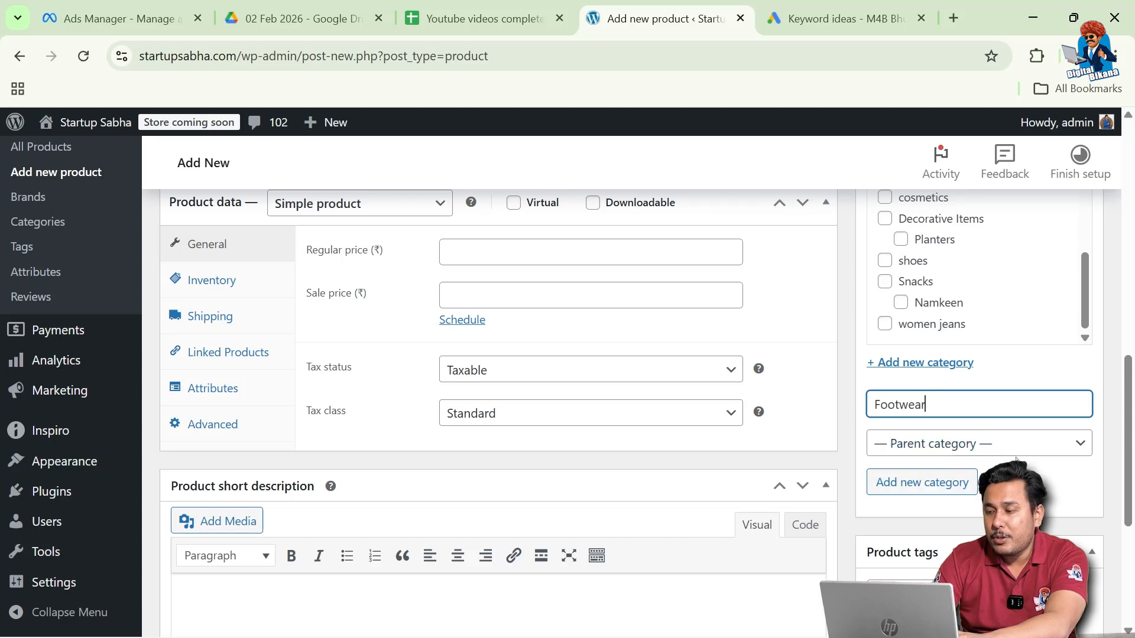
{"action": "left_click", "coordinate": [945, 483]}
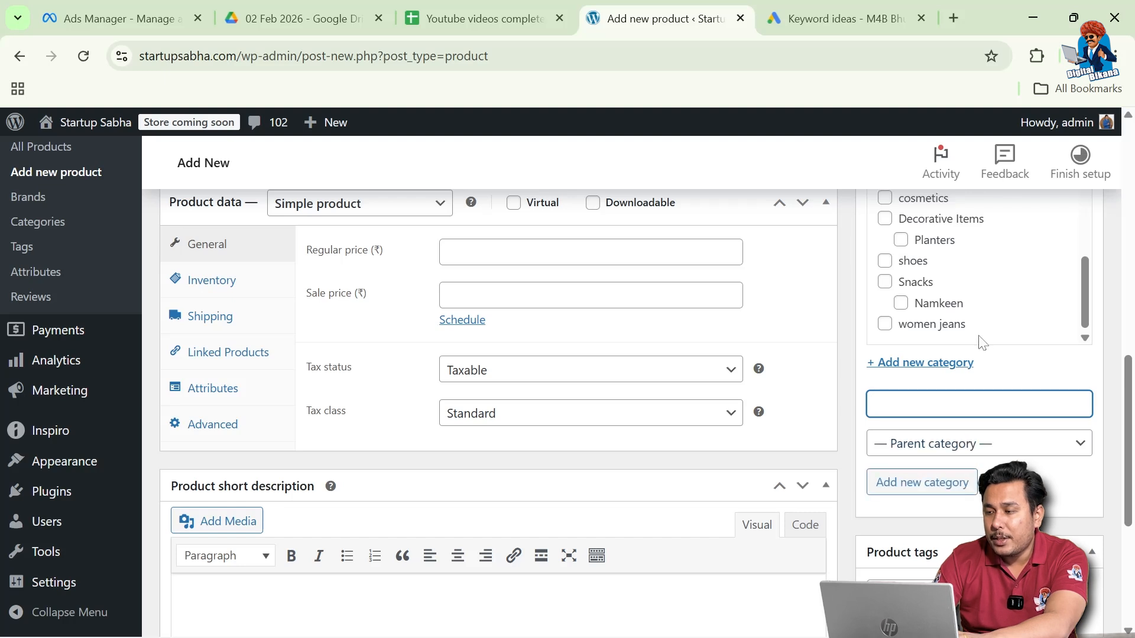
{"action": "scroll", "coordinate": [981, 343], "scroll_direction": "up", "scroll_amount": 1}
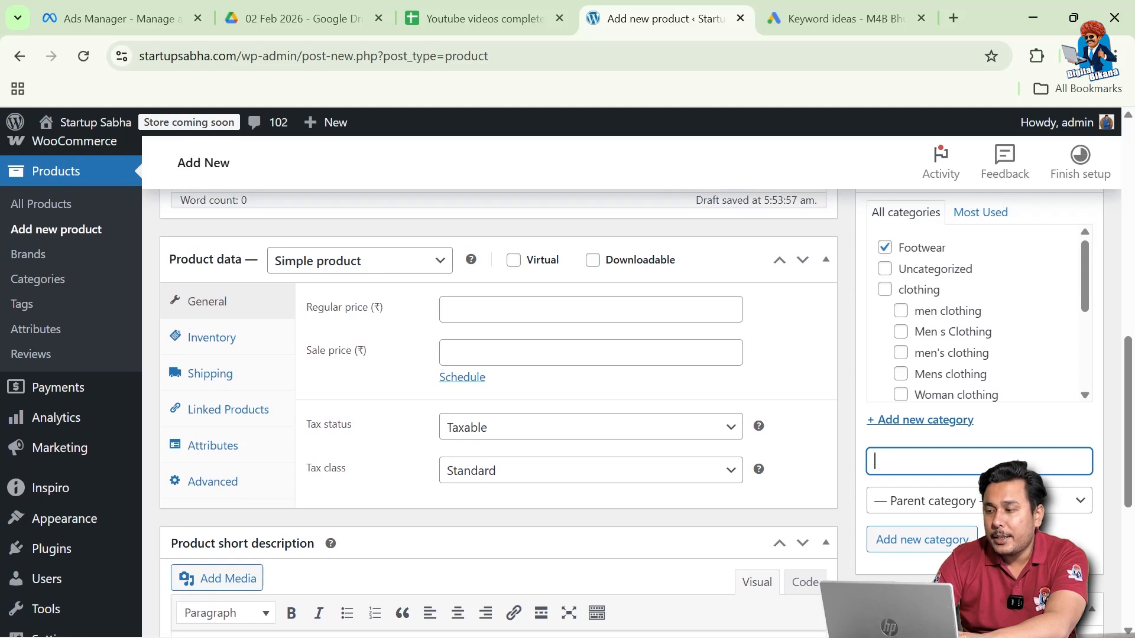
Step: Add another product category named Footwear for Women with Footwear as its parent category
{"action": "type", "text": "Foo"}
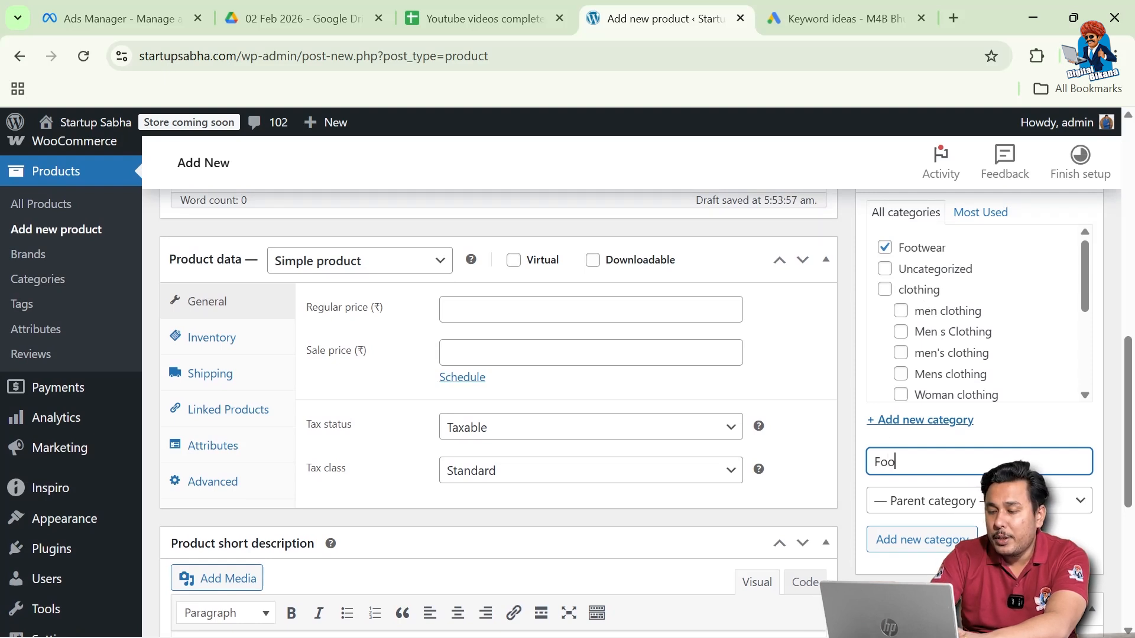
{"action": "type", "text": "twear for Women"}
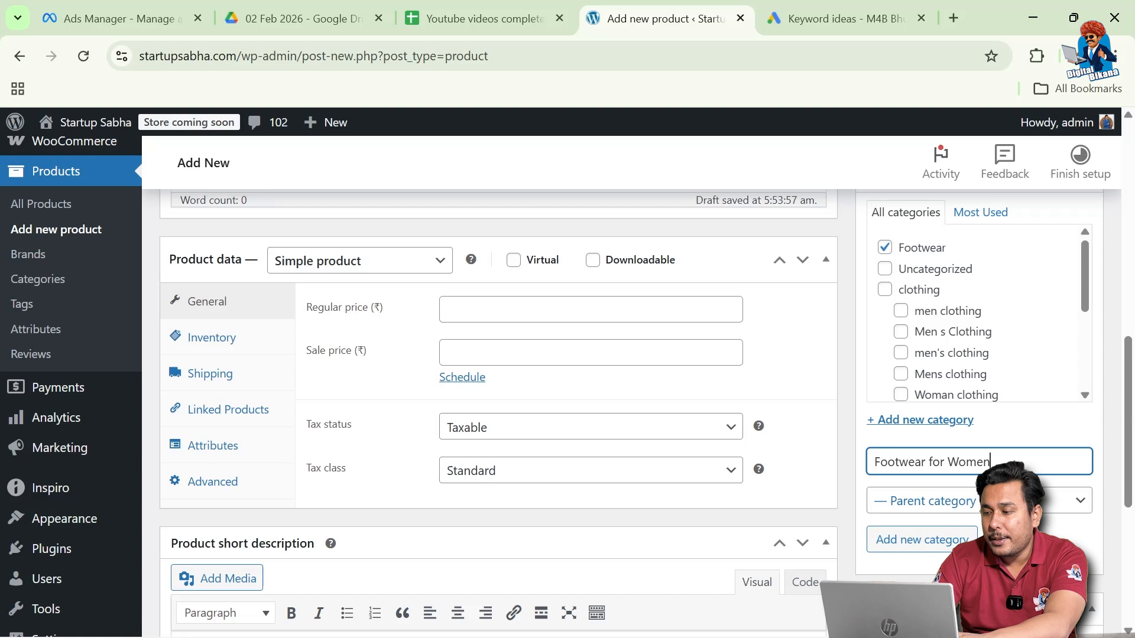
{"action": "left_click", "coordinate": [946, 501]}
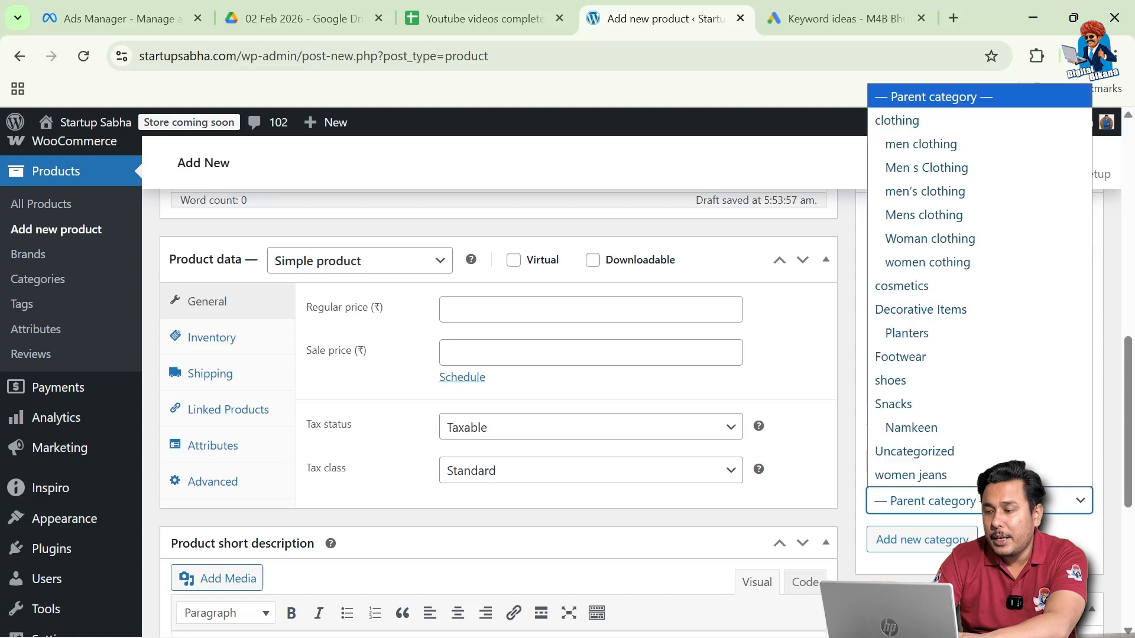
{"action": "left_click", "coordinate": [934, 356]}
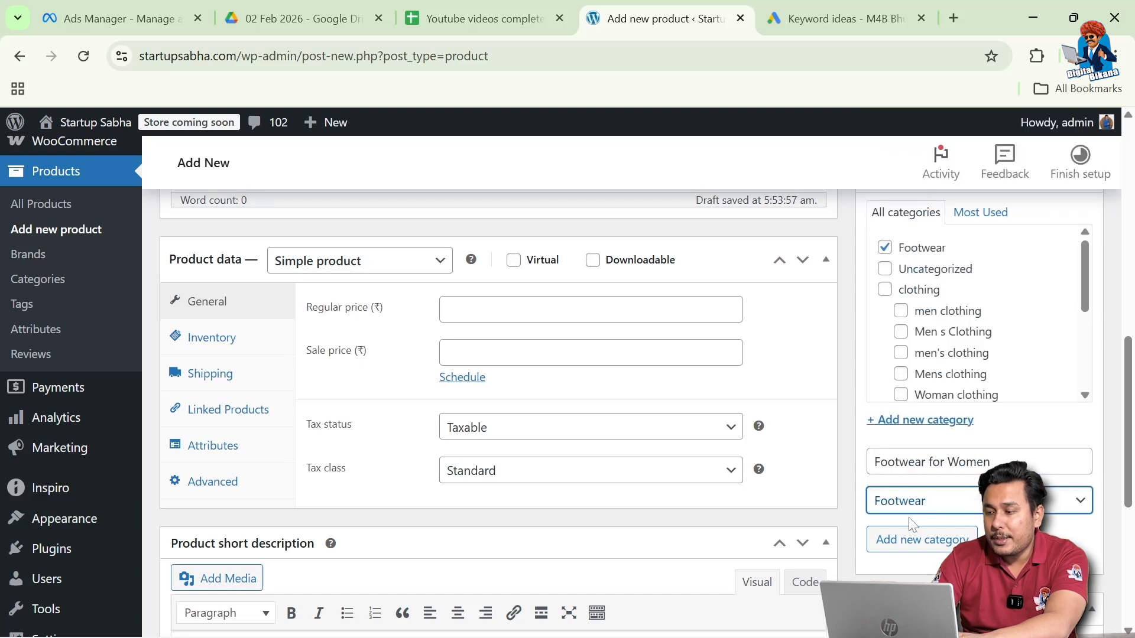
{"action": "left_click", "coordinate": [928, 542]}
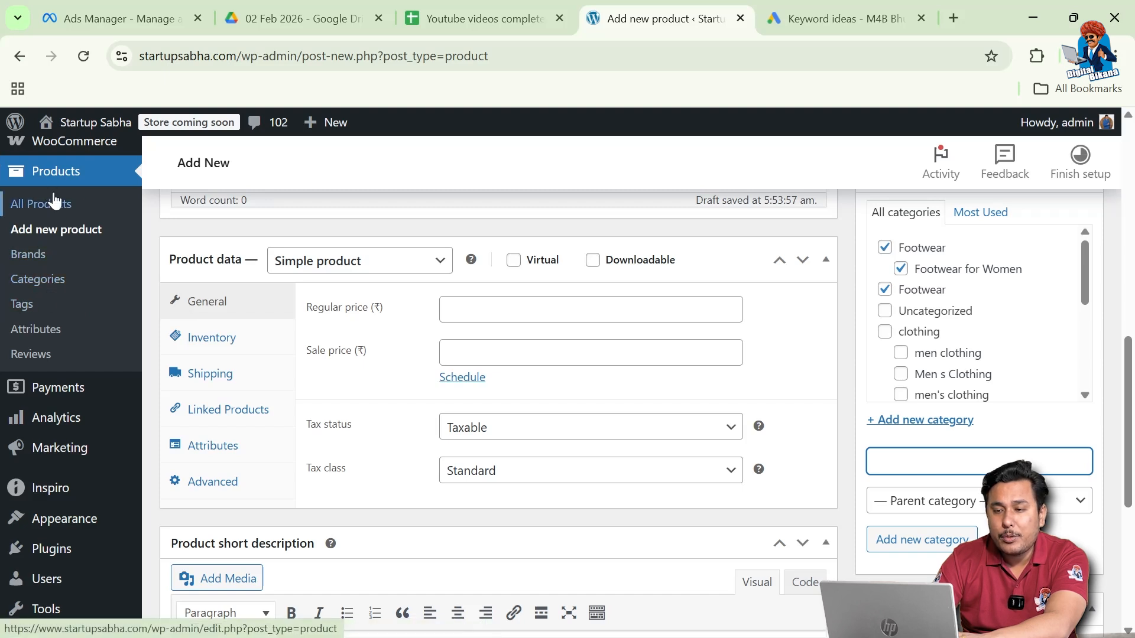
Step: Leave the product editor for the product categories list and update the Footwear category's slug to buy-footwear-online
{"action": "left_click", "coordinate": [50, 284]}
{"action": "left_click", "coordinate": [637, 178]}
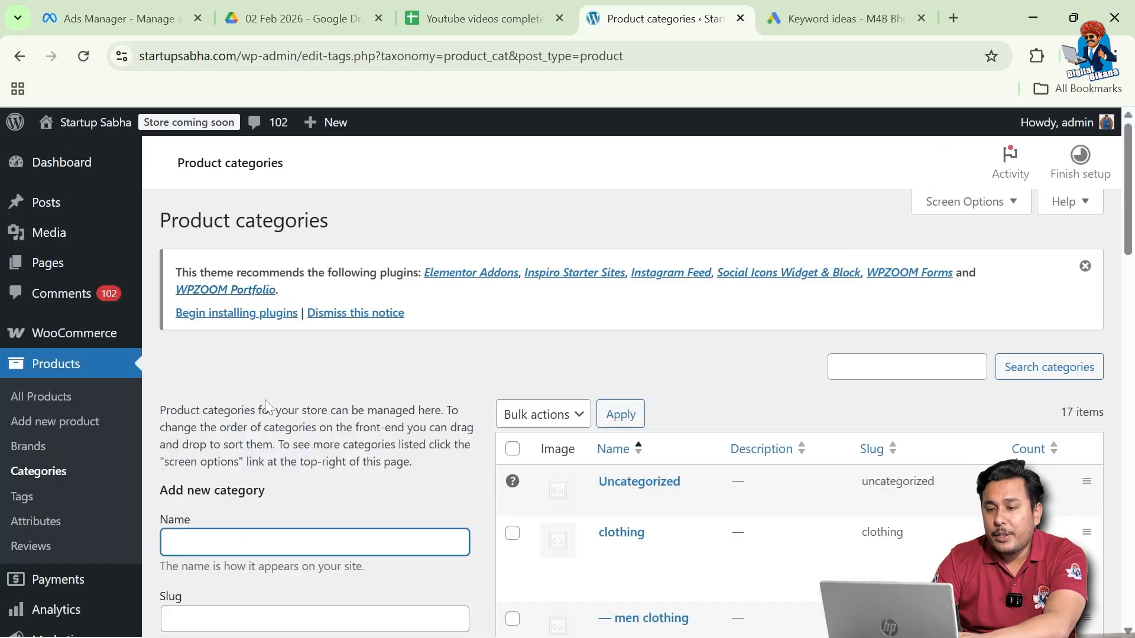
{"action": "scroll", "coordinate": [353, 408], "scroll_direction": "down", "scroll_amount": 10}
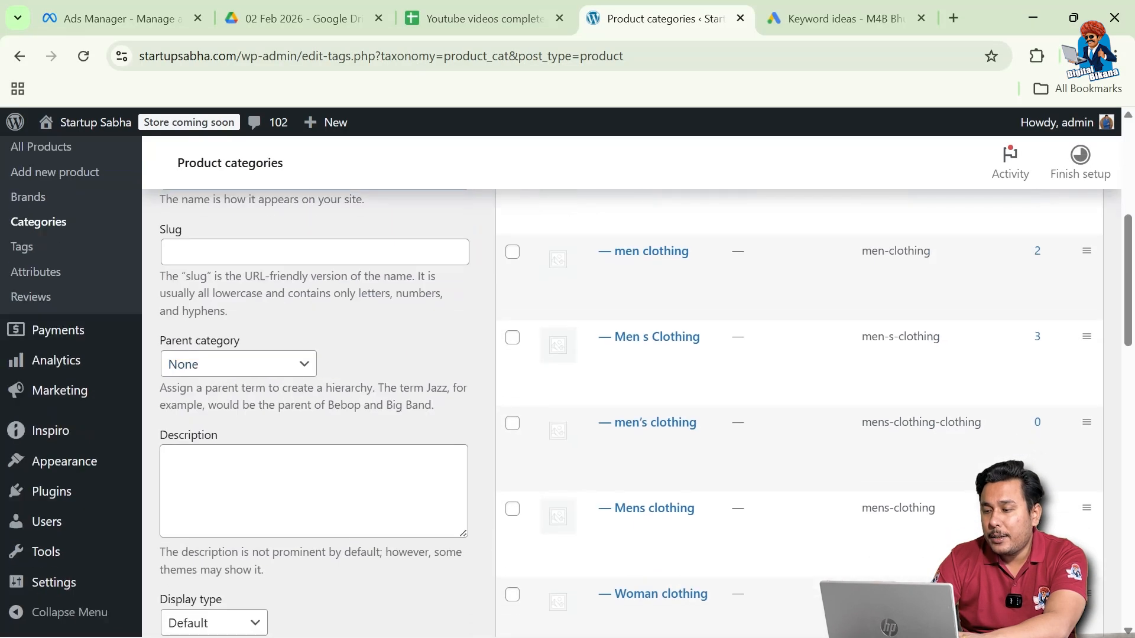
{"action": "scroll", "coordinate": [502, 430], "scroll_direction": "down", "scroll_amount": 1}
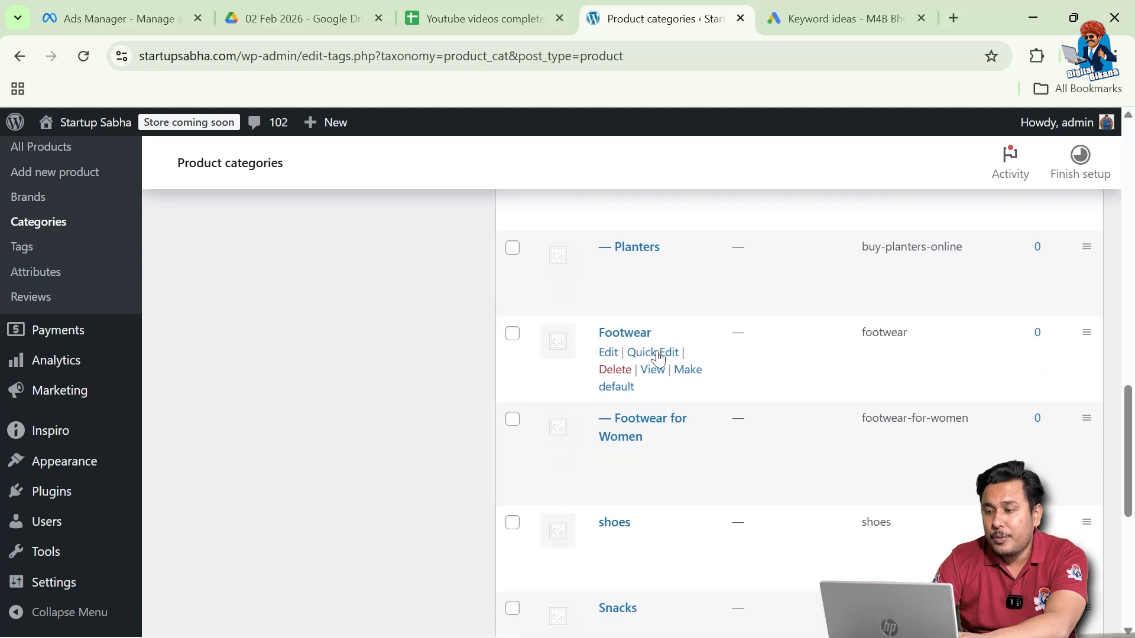
{"action": "left_click", "coordinate": [660, 353]}
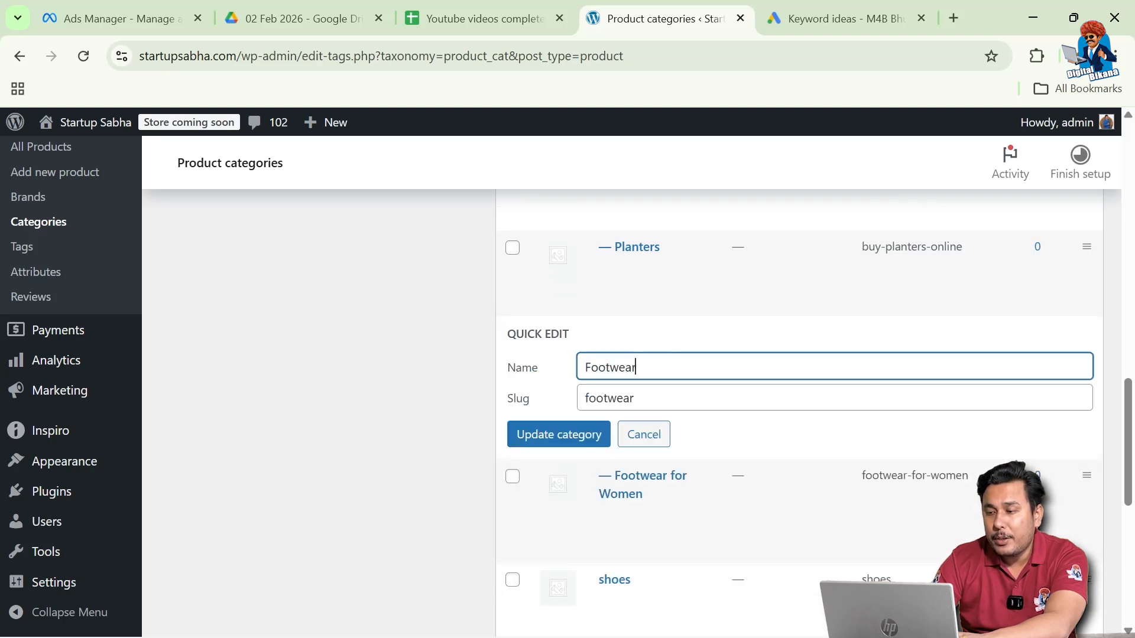
{"action": "scroll", "coordinate": [638, 414], "scroll_direction": "down", "scroll_amount": 2}
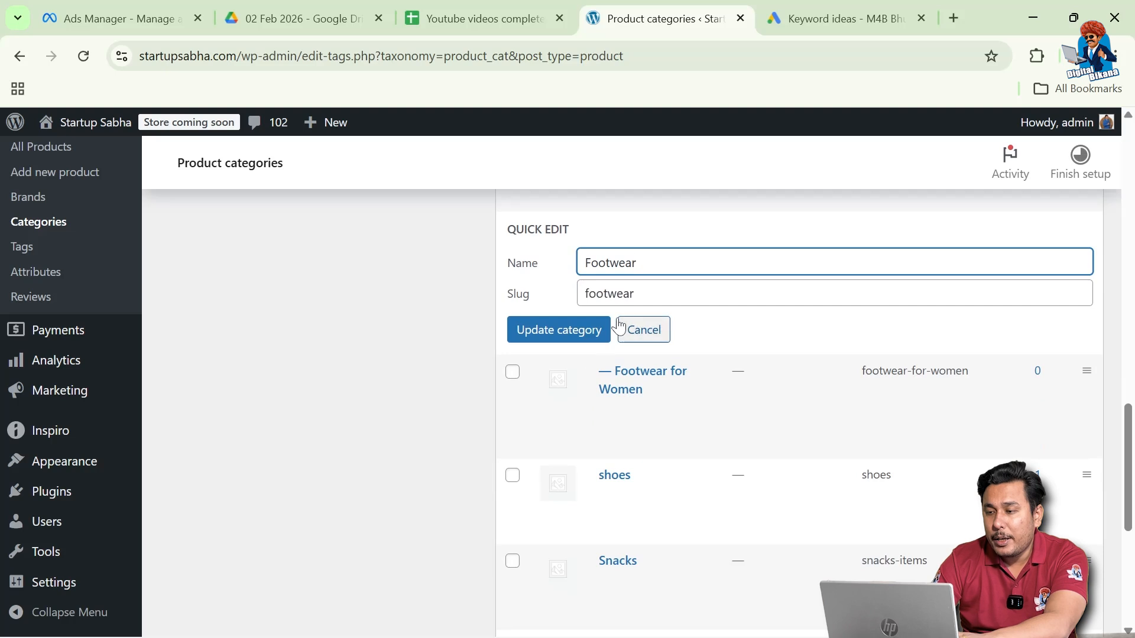
{"action": "left_click", "coordinate": [636, 294]}
{"action": "type", "text": "-online"}
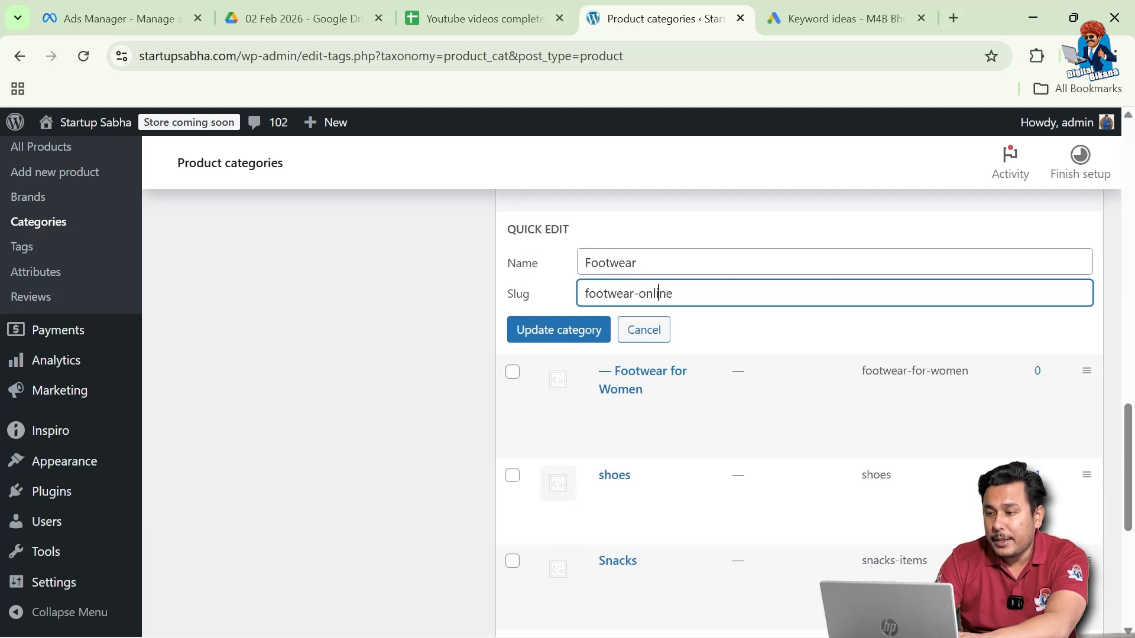
{"action": "key", "text": "Home"}
{"action": "type", "text": "buy-"}
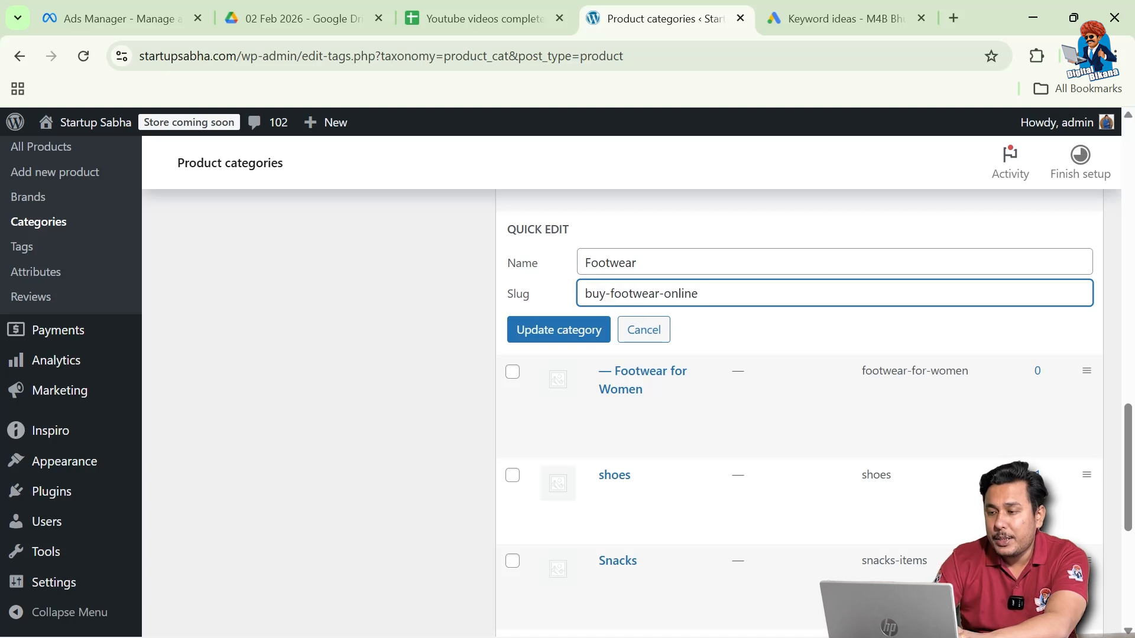
{"action": "left_click", "coordinate": [573, 332]}
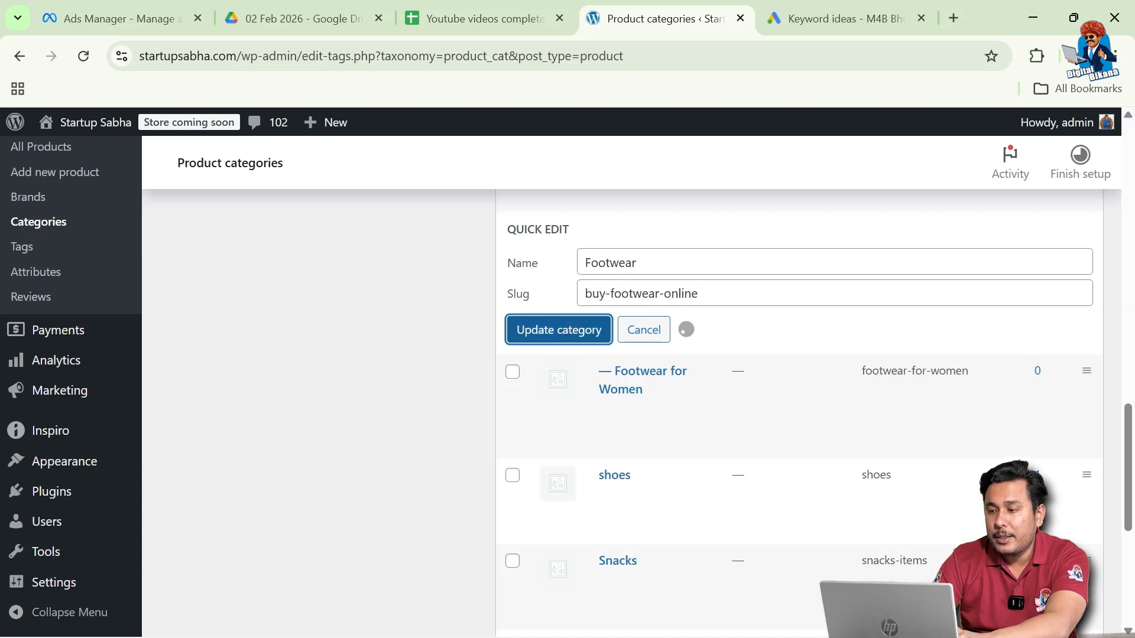